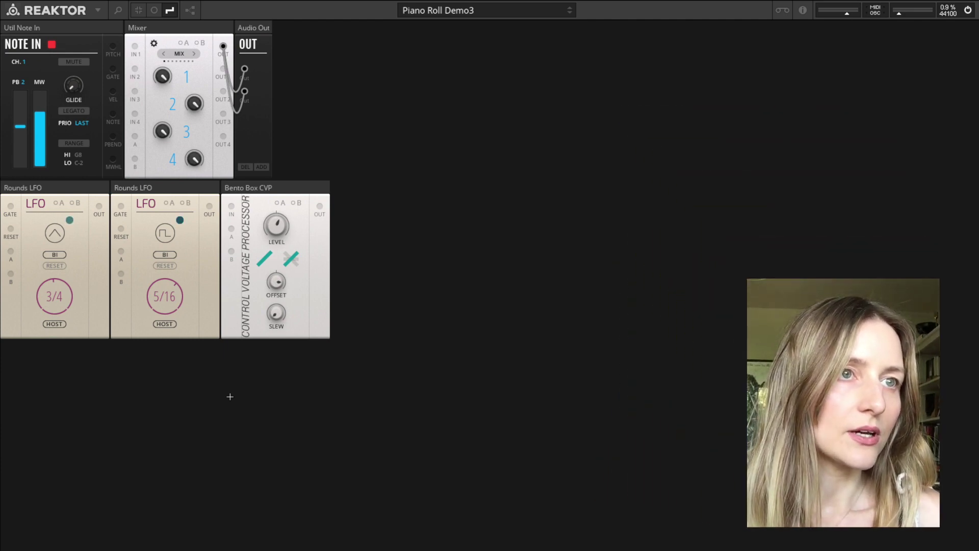
# Step: Add a SEQ-Piano Roll block to the rack
pyautogui.doubleClick(230, 396)
pyautogui.press('Down')
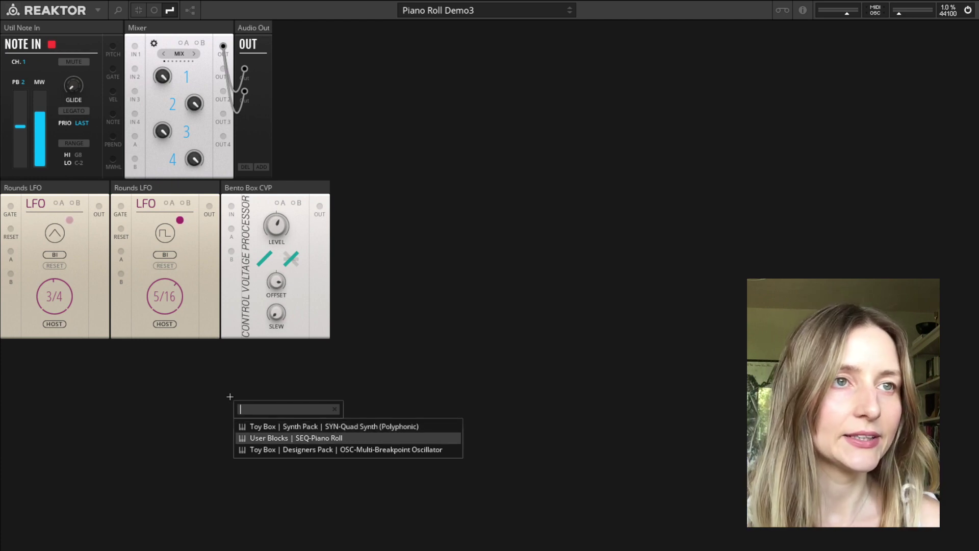
pyautogui.press('Return')
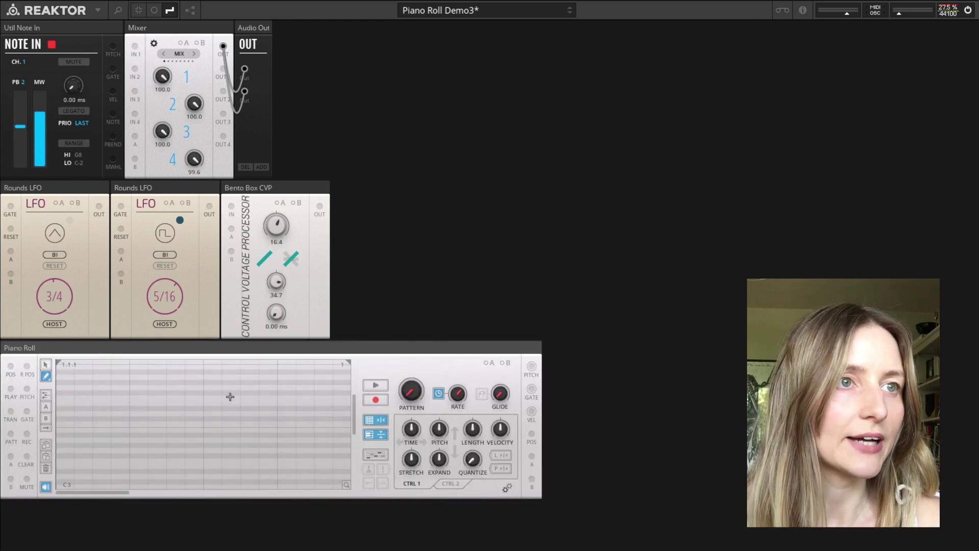
# Step: Add a SYN-Quad Synth, move it to the top row, and cable its OUT into Mixer IN 1
pyautogui.doubleClick(419, 254)
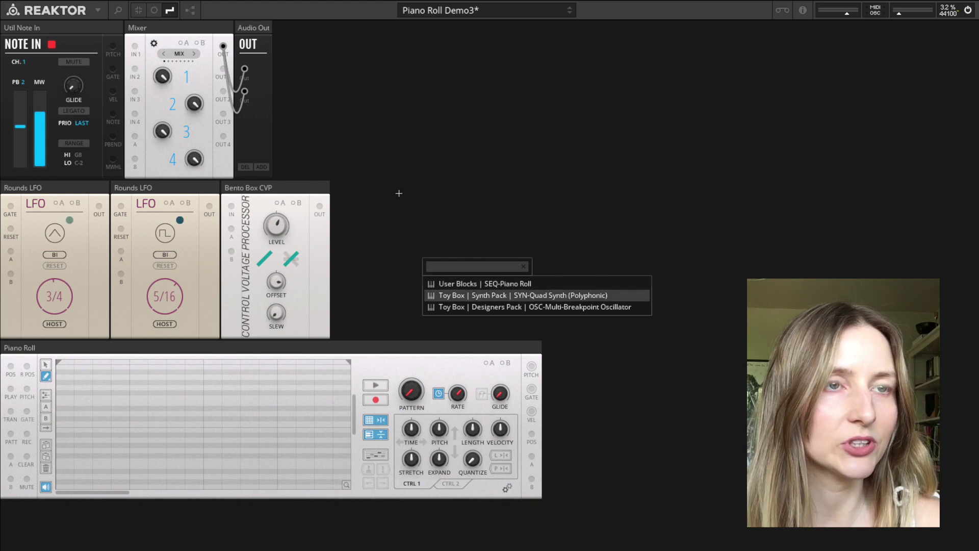
pyautogui.press('Return')
pyautogui.moveTo(393, 183); pyautogui.dragTo(166, 28)
pyautogui.moveTo(429, 47); pyautogui.dragTo(453, 46)
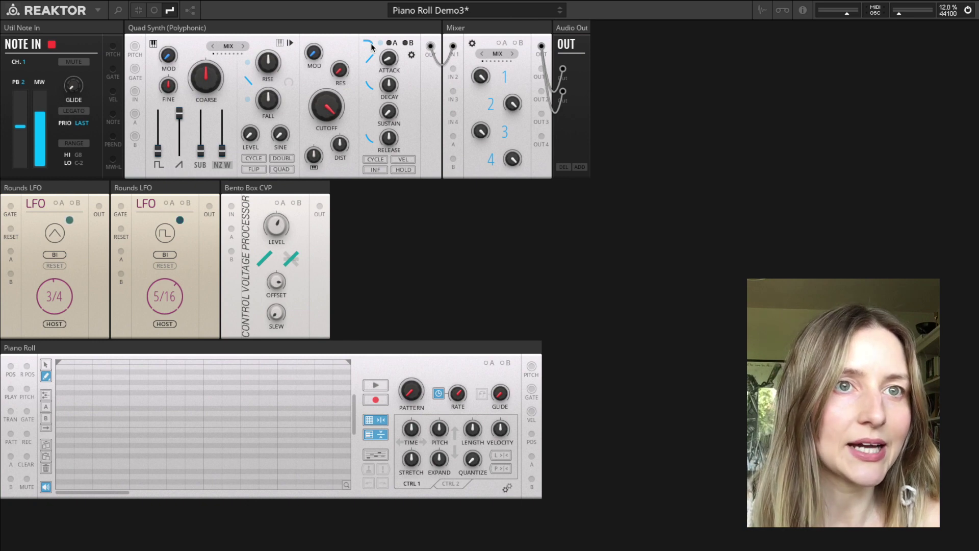
# Step: Patch Piano Roll pitch and gate into the Quad Synth, zoom the grid, extend the loop end, and play
pyautogui.moveTo(135, 46); pyautogui.dragTo(135, 70)
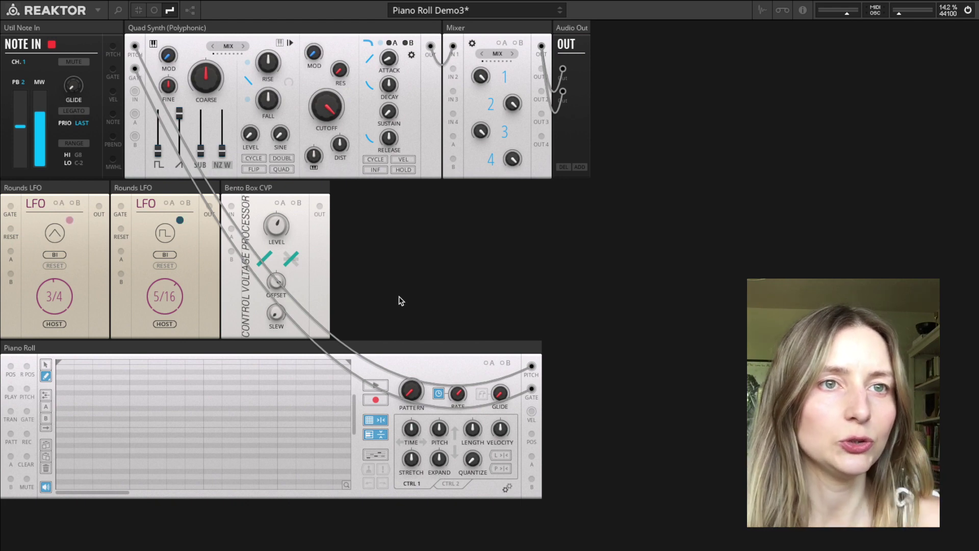
pyautogui.click(347, 489)
pyautogui.moveTo(347, 490)
pyautogui.mouseDown()
pyautogui.moveTo(343, 527)
pyautogui.moveTo(343, 518)
pyautogui.mouseUp()
pyautogui.moveTo(198, 363); pyautogui.dragTo(350, 373)
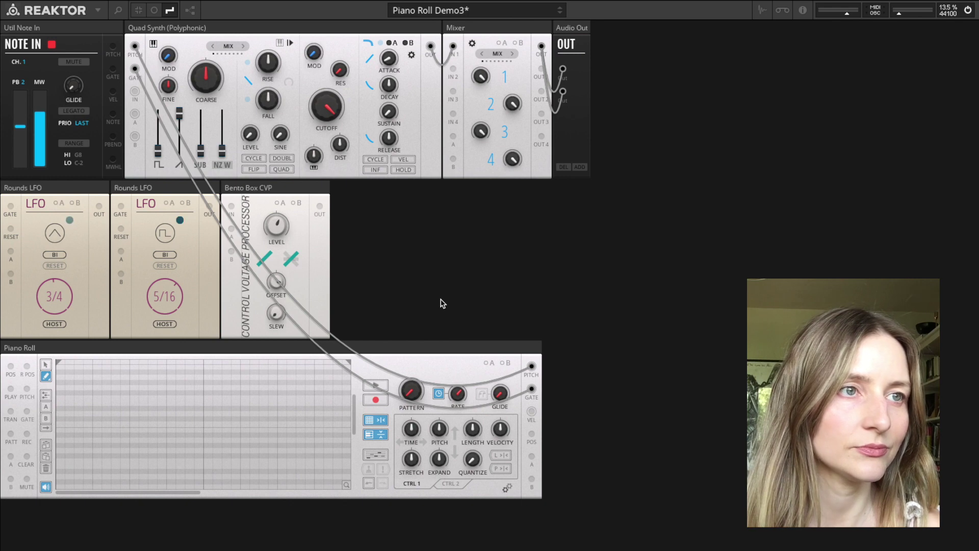
pyautogui.click(377, 385)
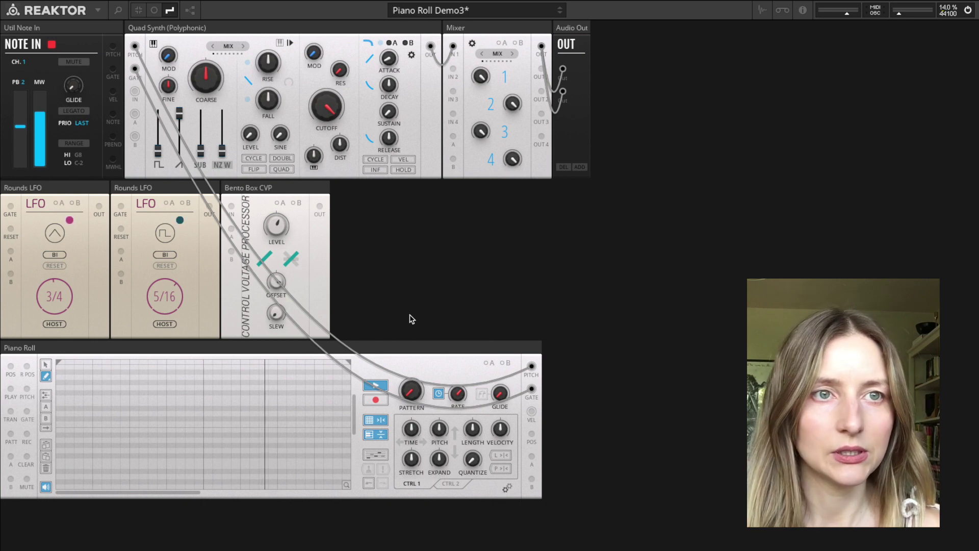
# Step: Stop playback, arm Record to play notes in, and raise QUANTIZE to 1/24
pyautogui.press('space')
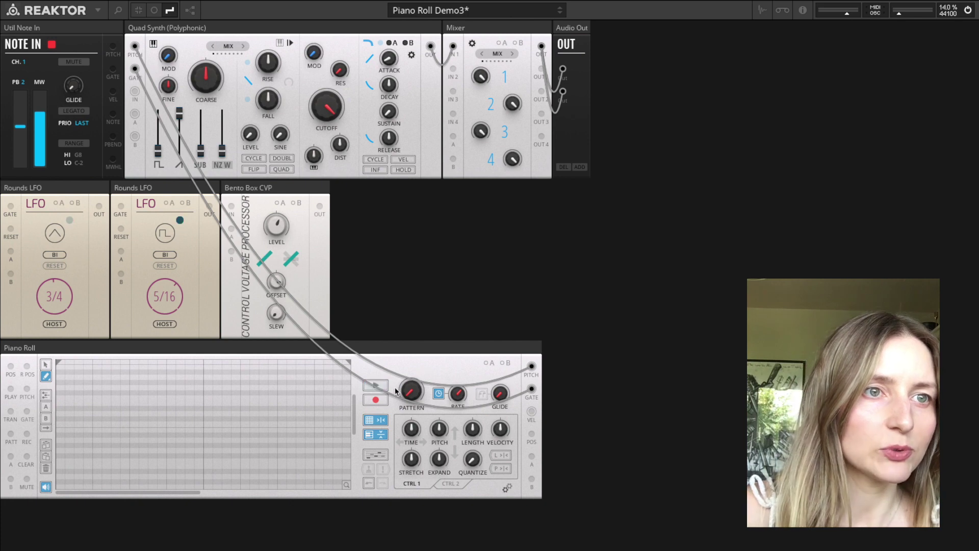
pyautogui.click(376, 400)
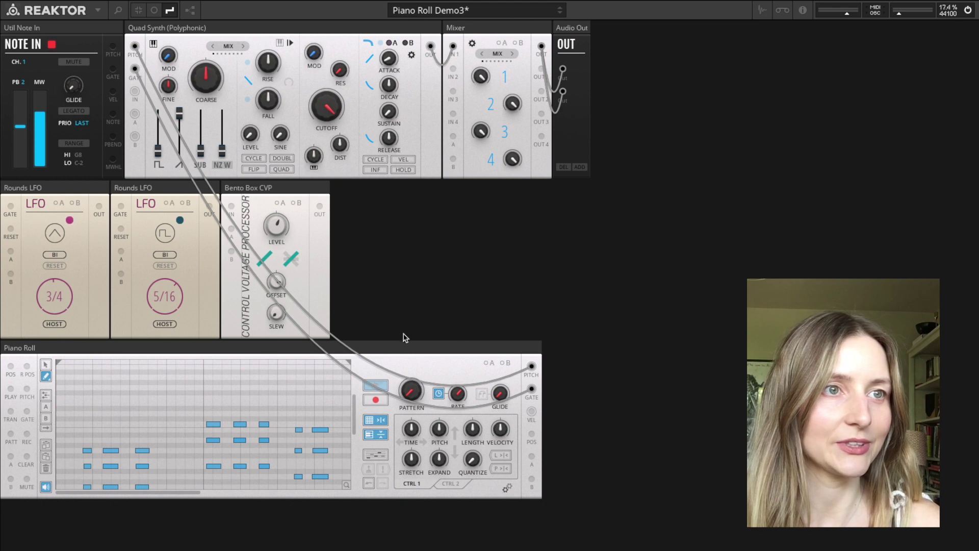
pyautogui.moveTo(474, 462); pyautogui.dragTo(468, 408)
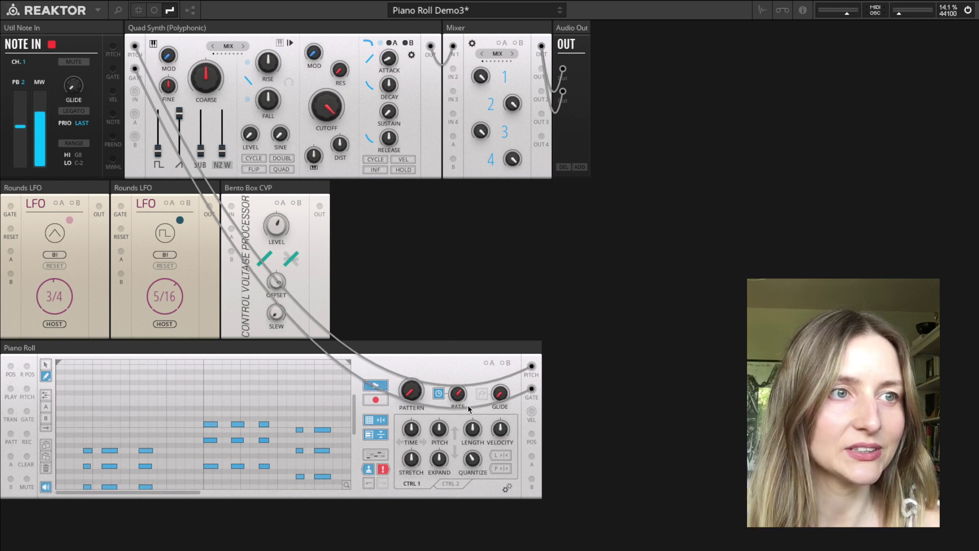
# Step: Apply L>|< length correction, lower STRETCH, and apply P>|< position correction to the notes
pyautogui.click(503, 456)
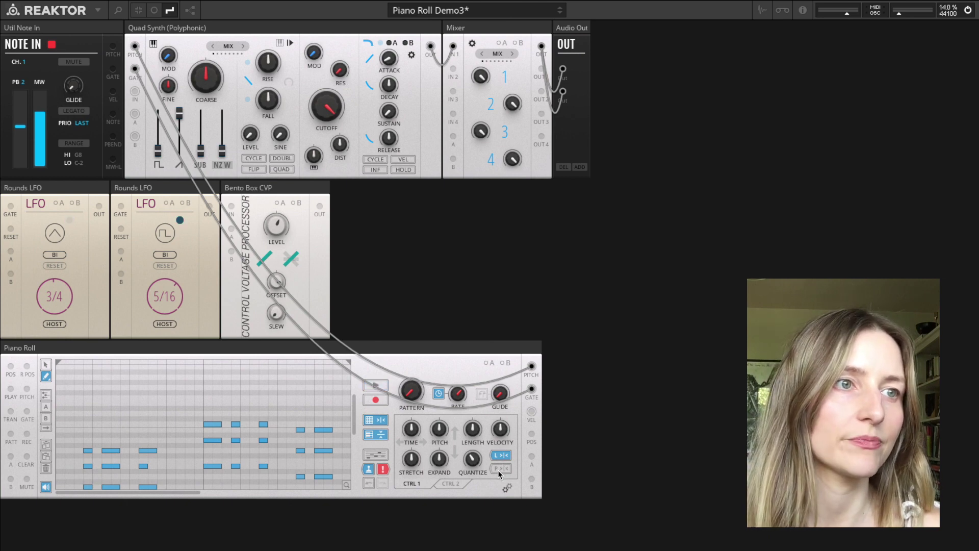
pyautogui.moveTo(413, 460)
pyautogui.mouseDown()
pyautogui.moveTo(403, 472)
pyautogui.moveTo(403, 461)
pyautogui.mouseUp()
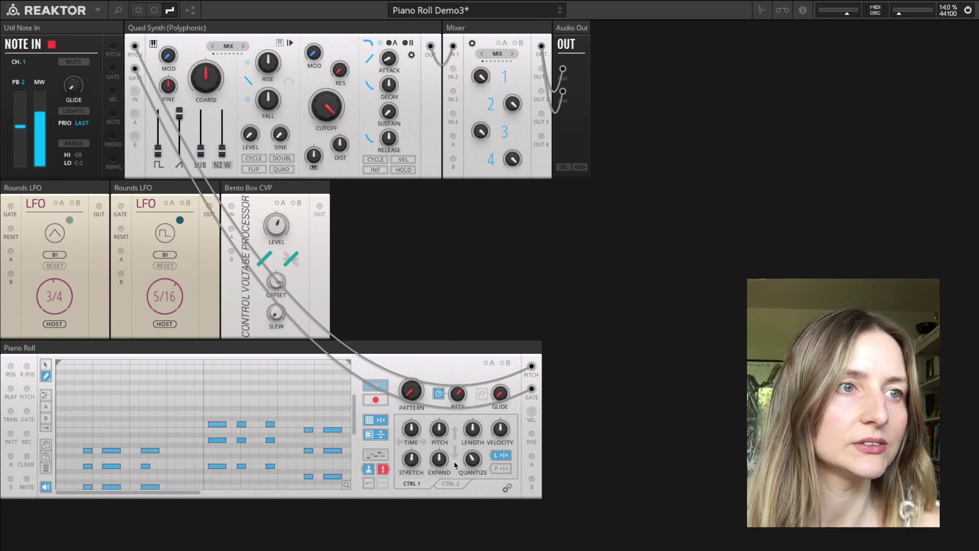
pyautogui.click(502, 468)
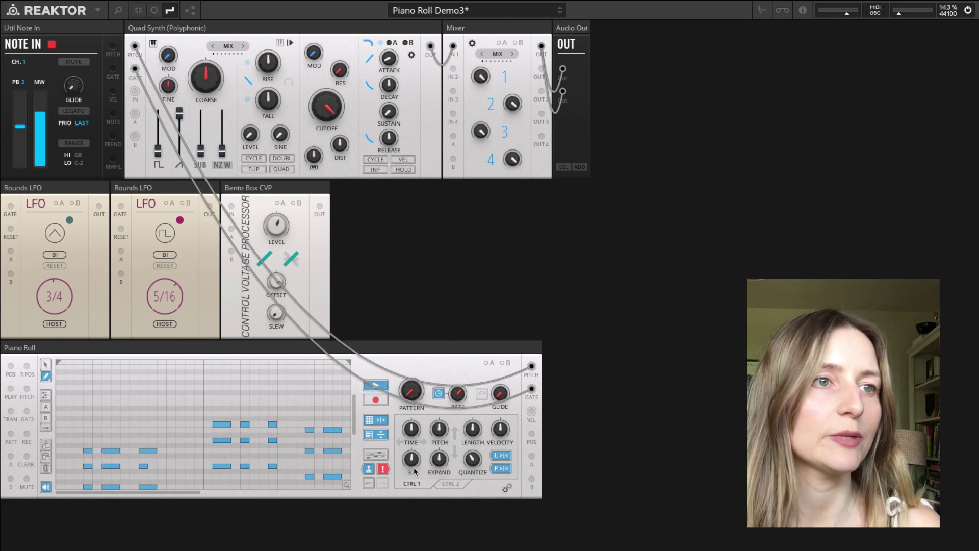
# Step: Adjust STRETCH, paste the notes into pattern 2, spread their pitch with EXPAND, and show CTRL 2
pyautogui.moveTo(410, 461)
pyautogui.mouseDown()
pyautogui.moveTo(406, 477)
pyautogui.moveTo(403, 463)
pyautogui.moveTo(412, 464)
pyautogui.mouseUp()
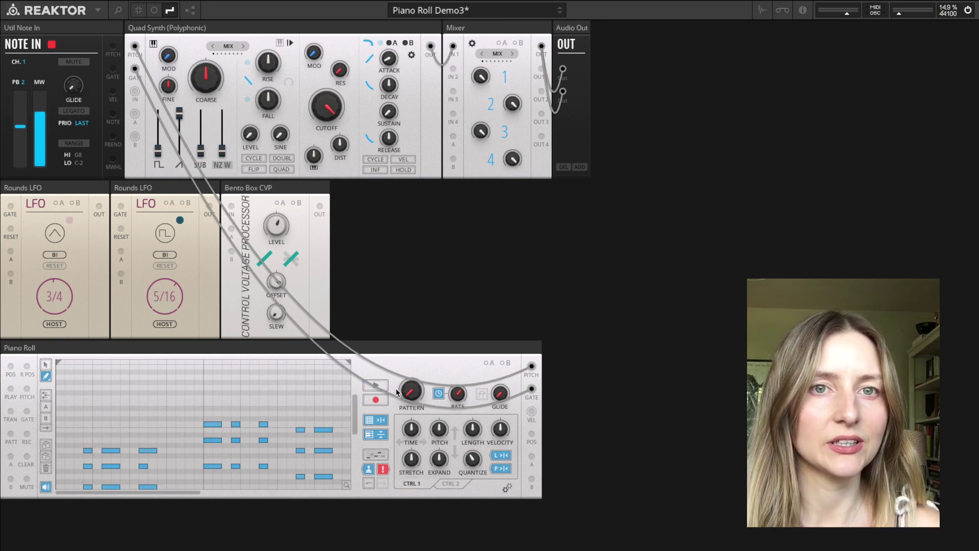
pyautogui.moveTo(411, 390); pyautogui.dragTo(411, 377)
pyautogui.click(49, 458)
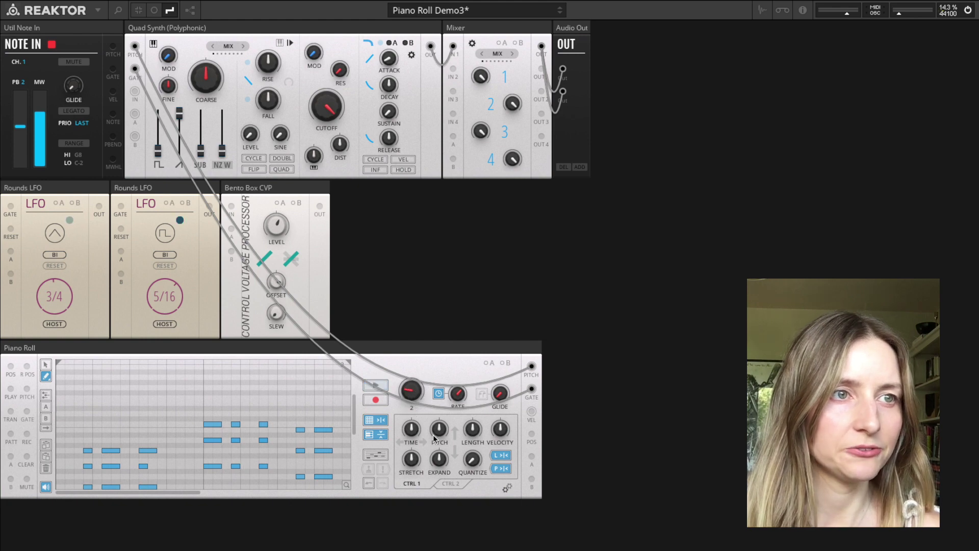
pyautogui.moveTo(441, 460); pyautogui.dragTo(414, 447)
pyautogui.click(451, 484)
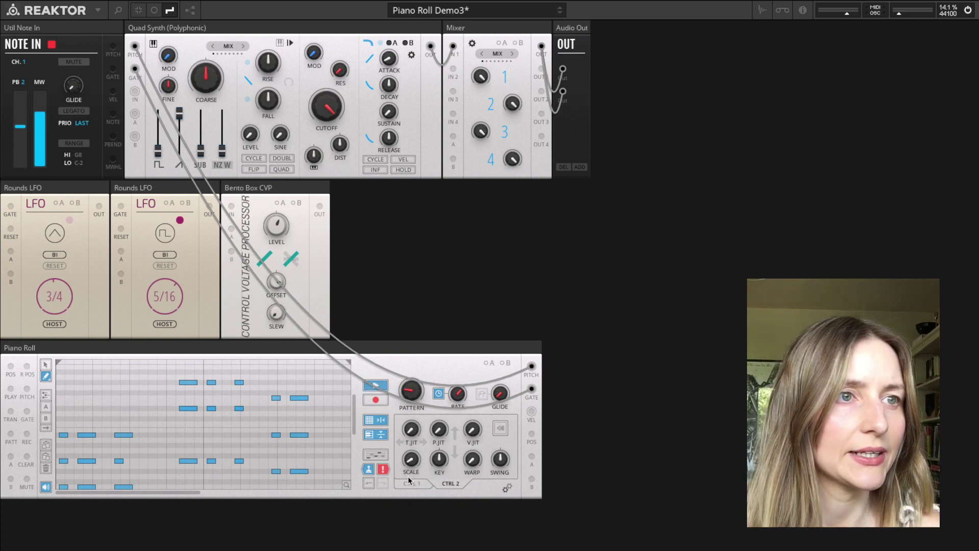
# Step: Reset modifications, then try P.JIT pitch jitter and a MINOR scale on pattern 3
pyautogui.click(368, 469)
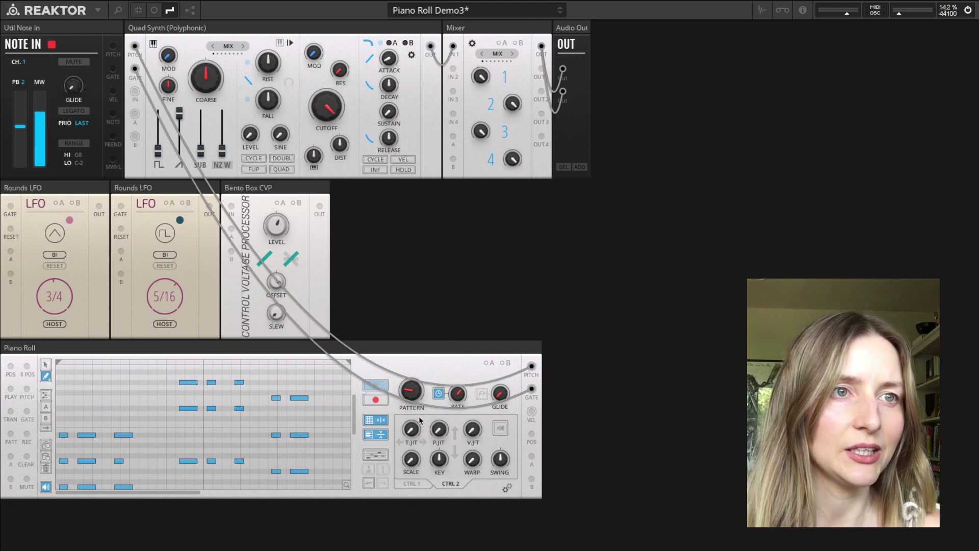
pyautogui.moveTo(418, 389); pyautogui.dragTo(417, 386)
pyautogui.moveTo(438, 429); pyautogui.dragTo(444, 328)
pyautogui.moveTo(409, 461); pyautogui.dragTo(409, 475)
# Step: Discard the scale and jitter, return to pattern 2, and cable Note In into the Piano Roll PATT input
pyautogui.click(366, 467)
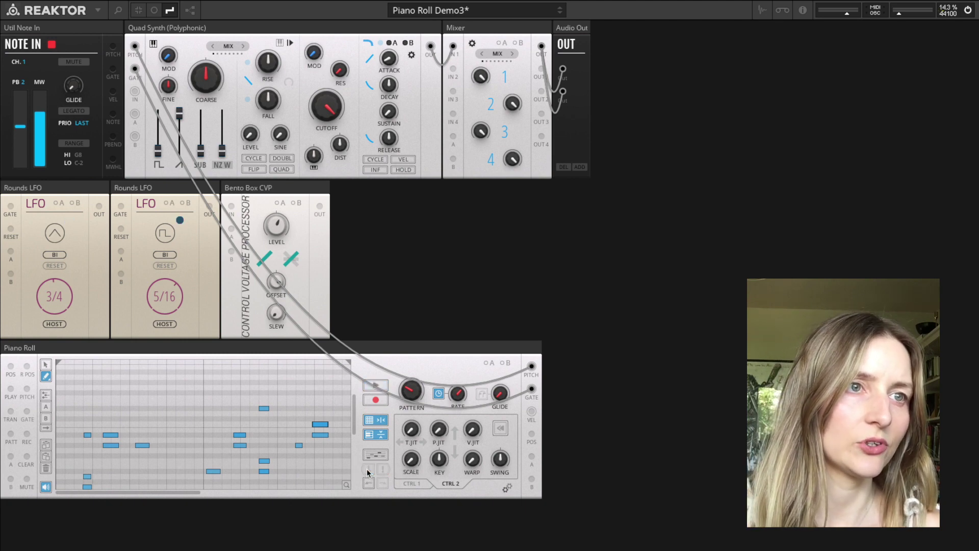
pyautogui.moveTo(411, 391); pyautogui.dragTo(395, 439)
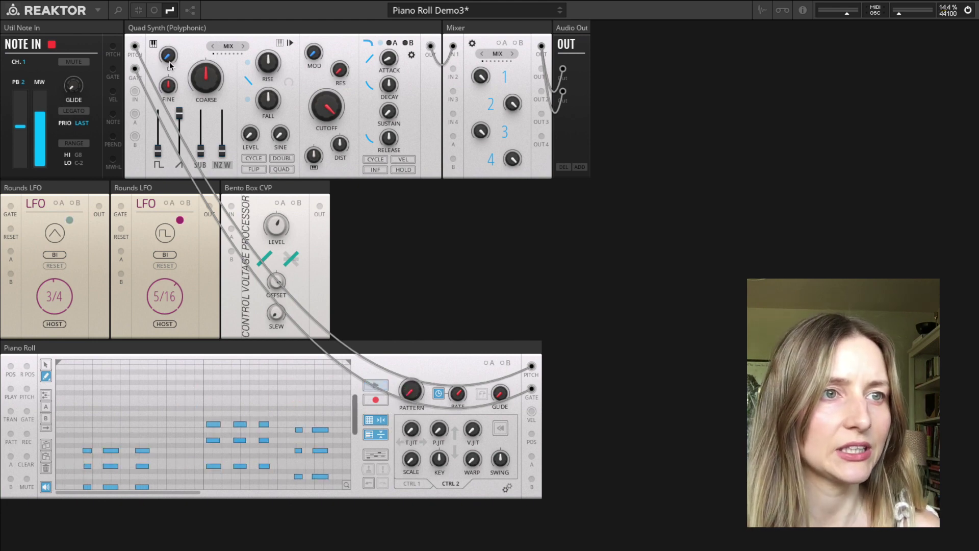
pyautogui.moveTo(107, 106); pyautogui.dragTo(11, 433)
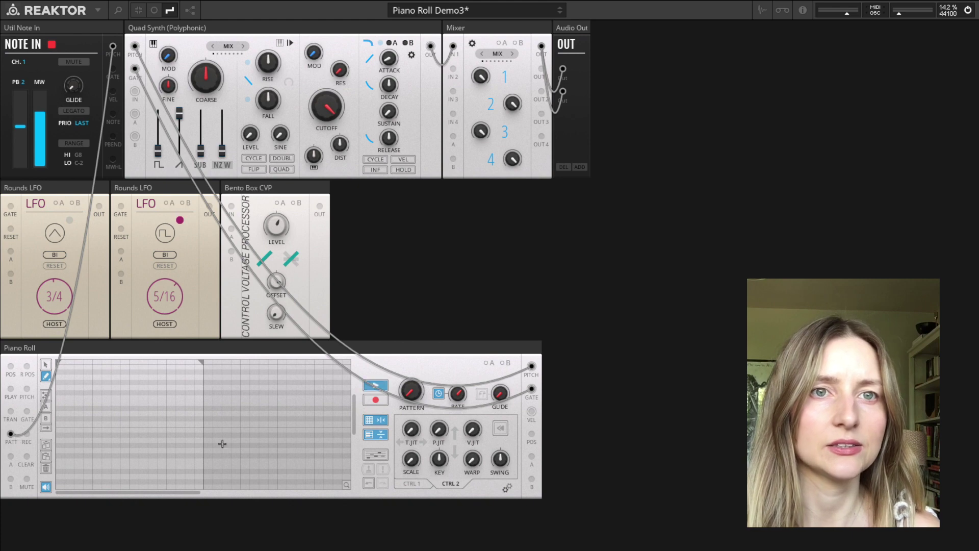
# Step: On the Piano Roll settings page, set the PATTERN SEL note to C3
pyautogui.click(507, 488)
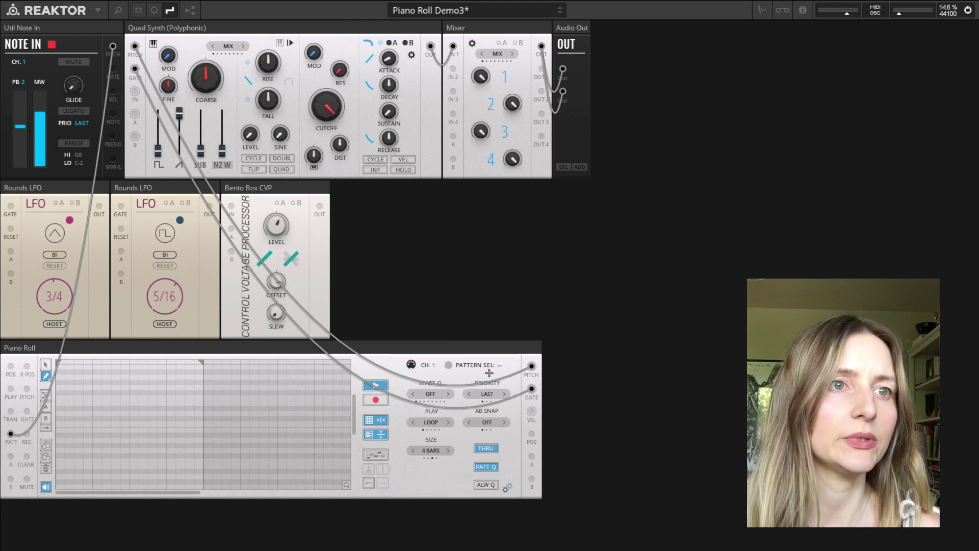
pyautogui.moveTo(501, 365); pyautogui.dragTo(507, 305)
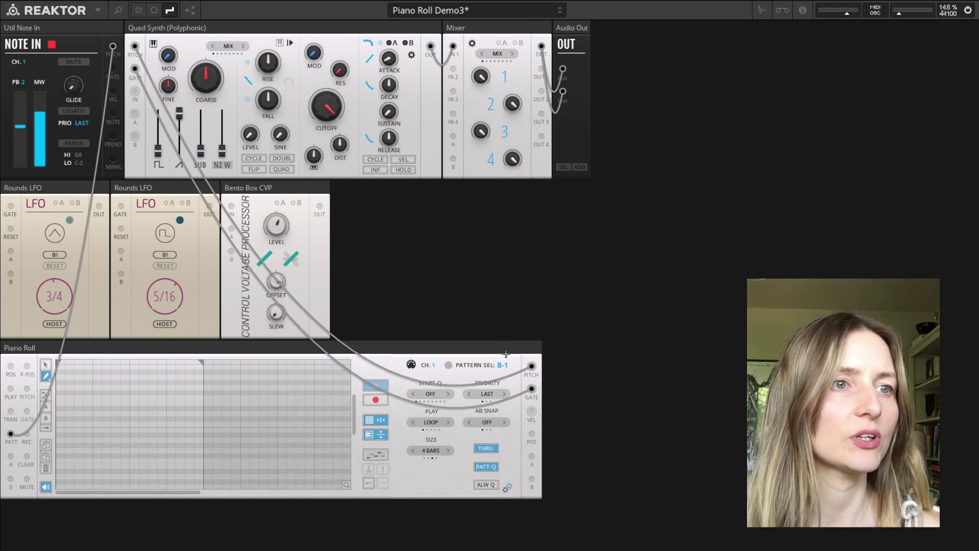
pyautogui.moveTo(502, 365)
pyautogui.mouseDown()
pyautogui.moveTo(508, 314)
pyautogui.moveTo(508, 353)
pyautogui.moveTo(500, 319)
pyautogui.moveTo(498, 335)
pyautogui.moveTo(502, 365)
pyautogui.moveTo(509, 358)
pyautogui.mouseUp()
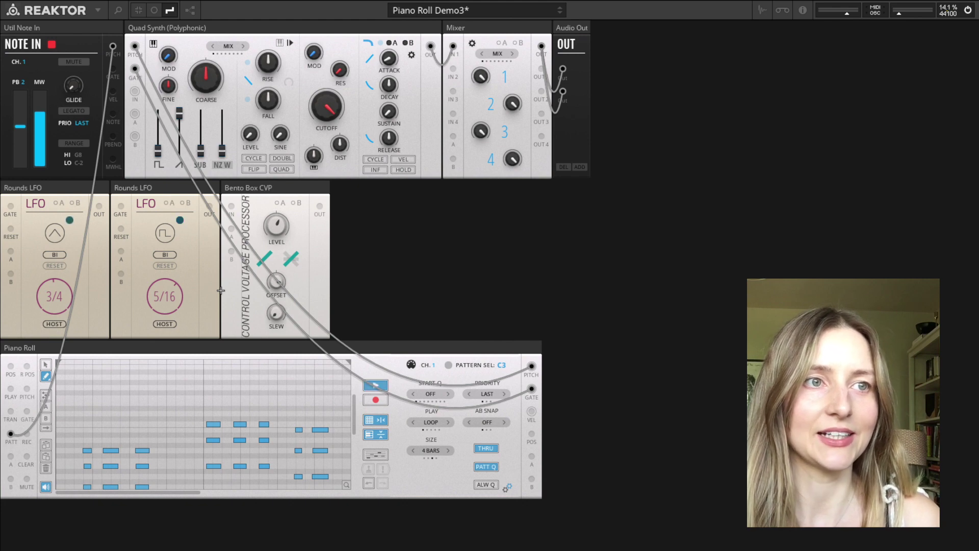
# Step: Colour the pattern red in the Pattern Sel palette and set START Q to 1 BAR
pyautogui.click(449, 365)
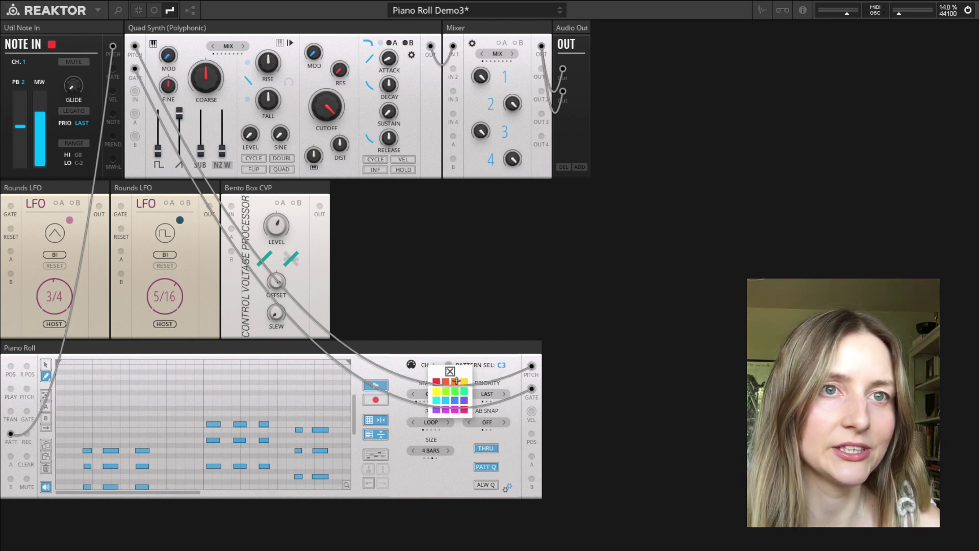
pyautogui.click(456, 380)
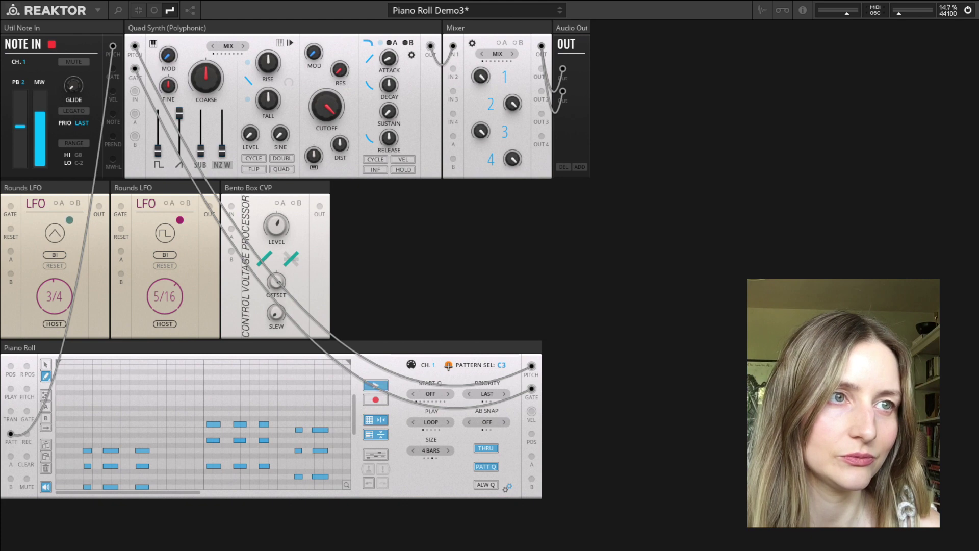
pyautogui.click(448, 365)
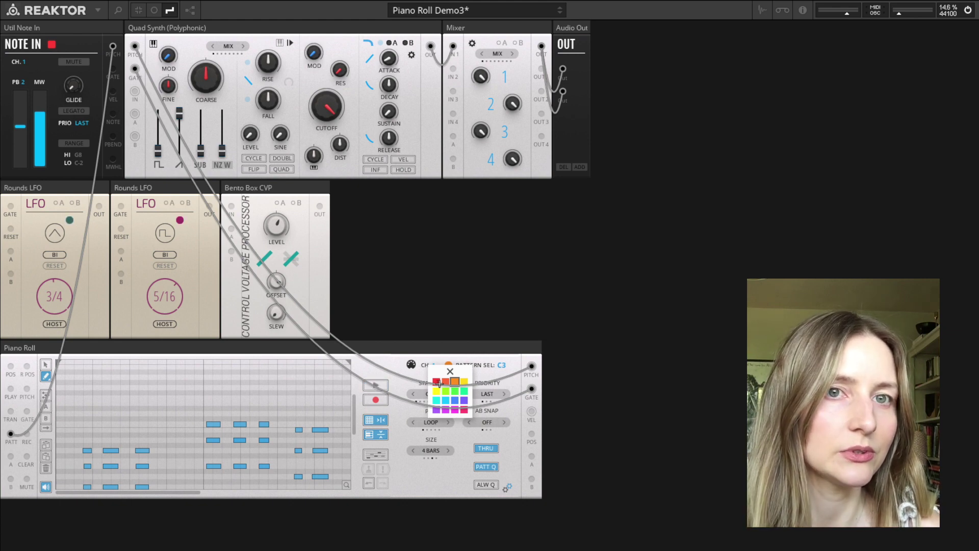
pyautogui.click(439, 383)
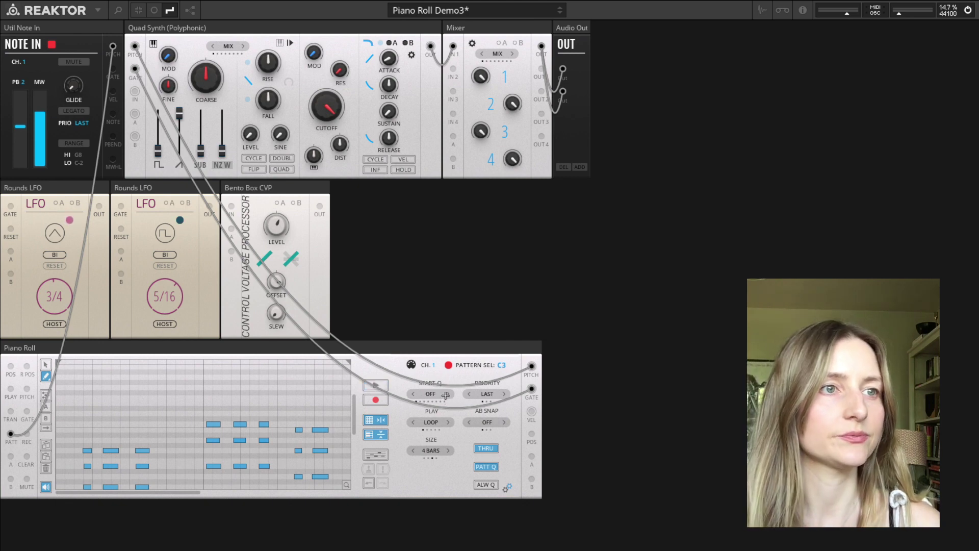
pyautogui.click(447, 396)
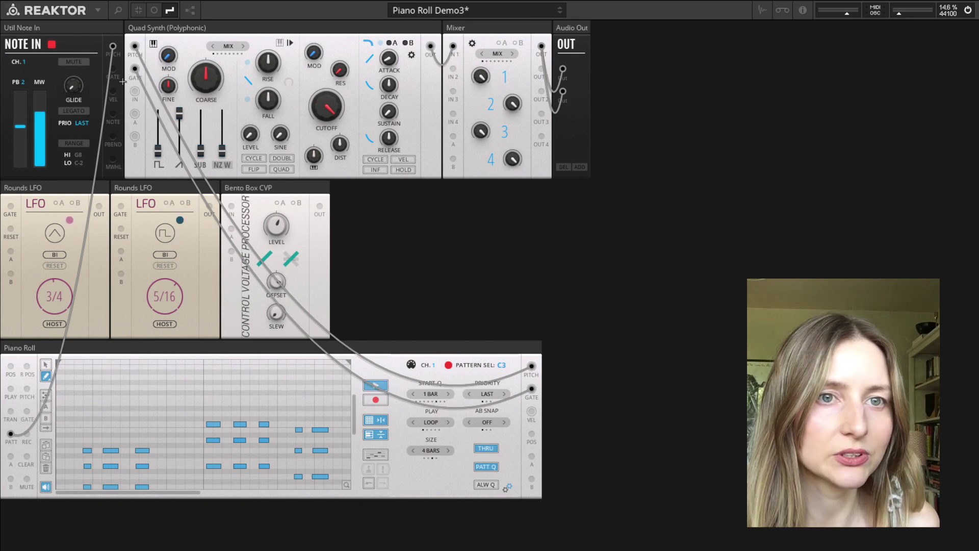
# Step: Cable Note In's Gate output to the Piano Roll PLAY input, then toggle playback on and off
pyautogui.moveTo(112, 69); pyautogui.dragTo(12, 391)
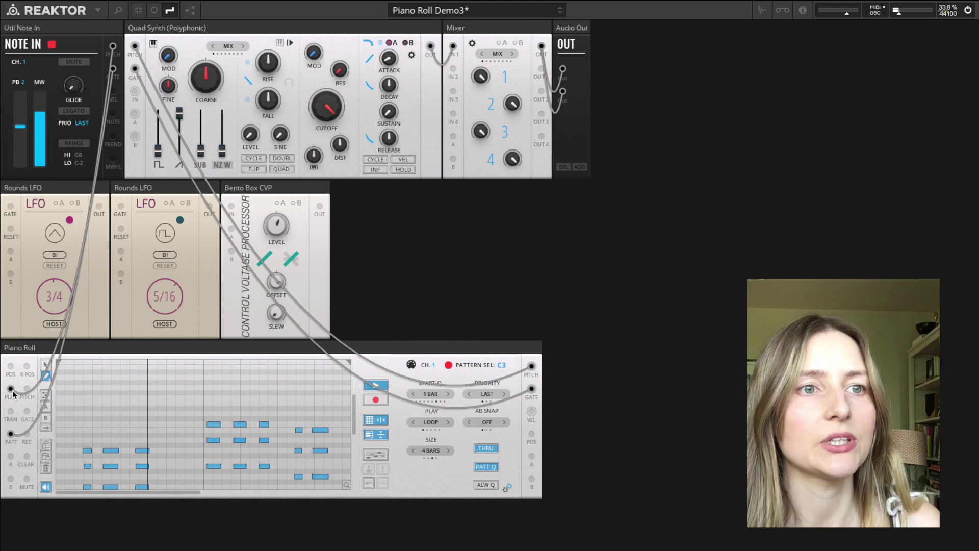
pyautogui.click(375, 386)
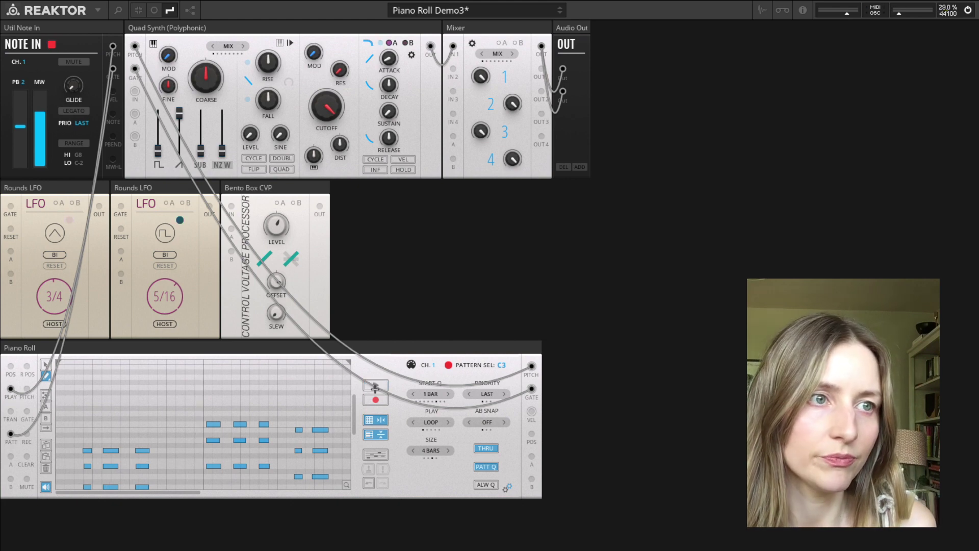
pyautogui.click(375, 386)
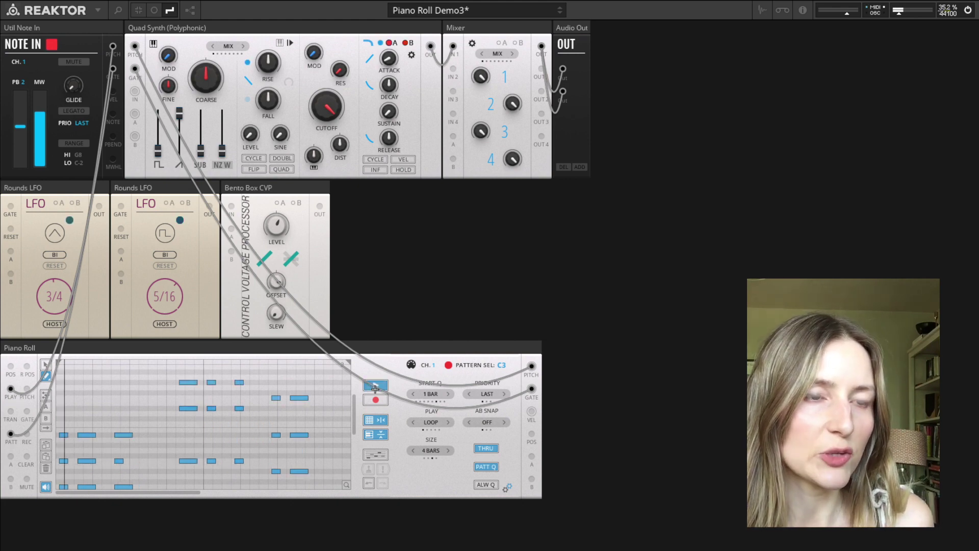
pyautogui.click(375, 386)
pyautogui.click(375, 386)
pyautogui.click(375, 386)
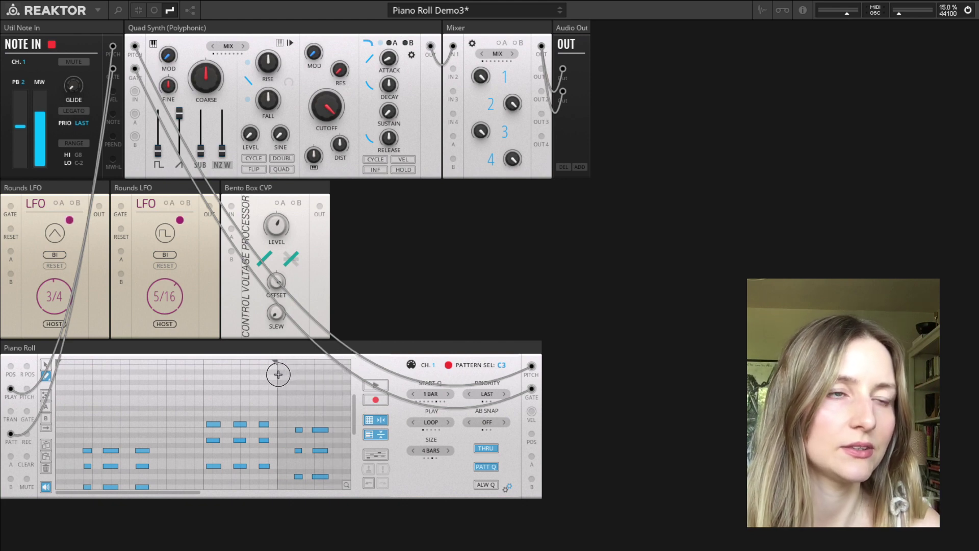
# Step: Deselect the Note In cable, show the Pattern, Rate and Glide knobs, and enable the A mod selector
pyautogui.click(56, 365)
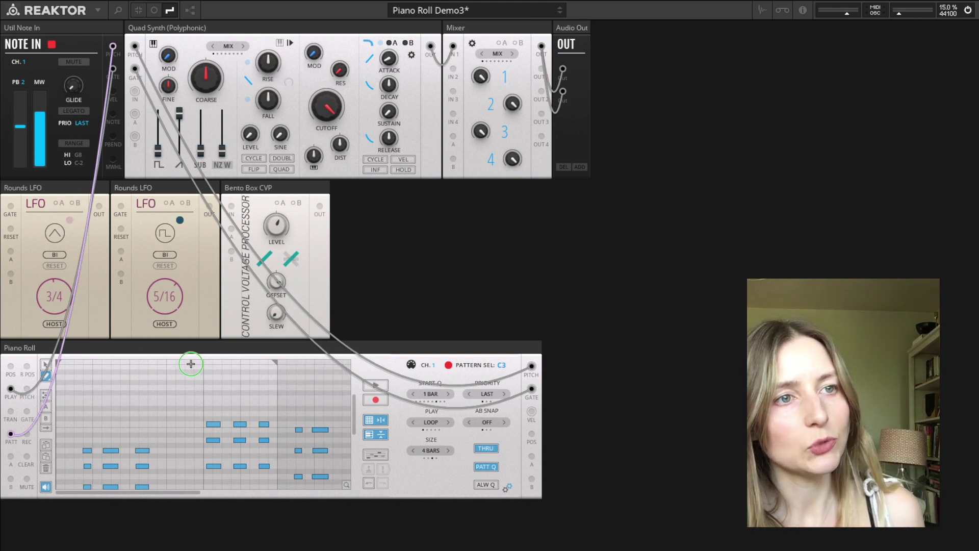
pyautogui.click(56, 363)
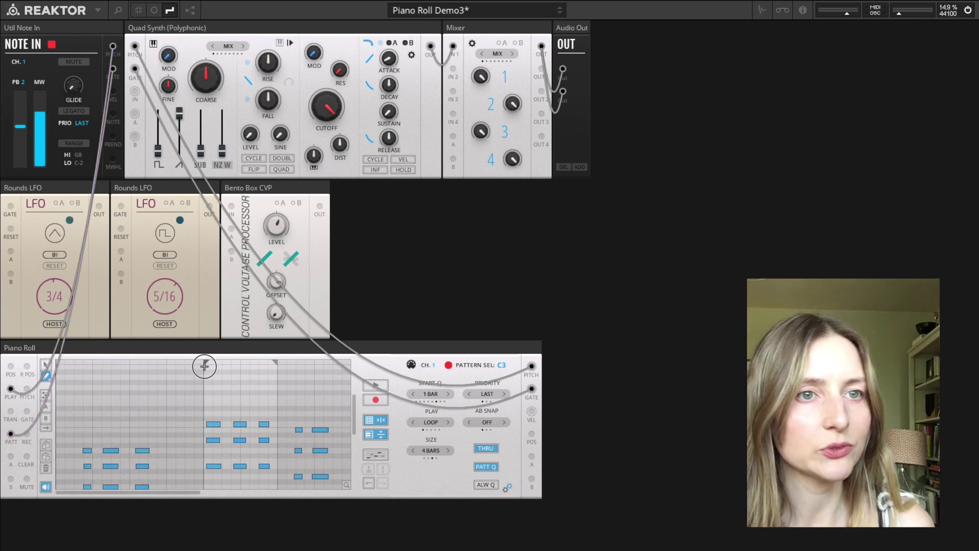
pyautogui.click(508, 487)
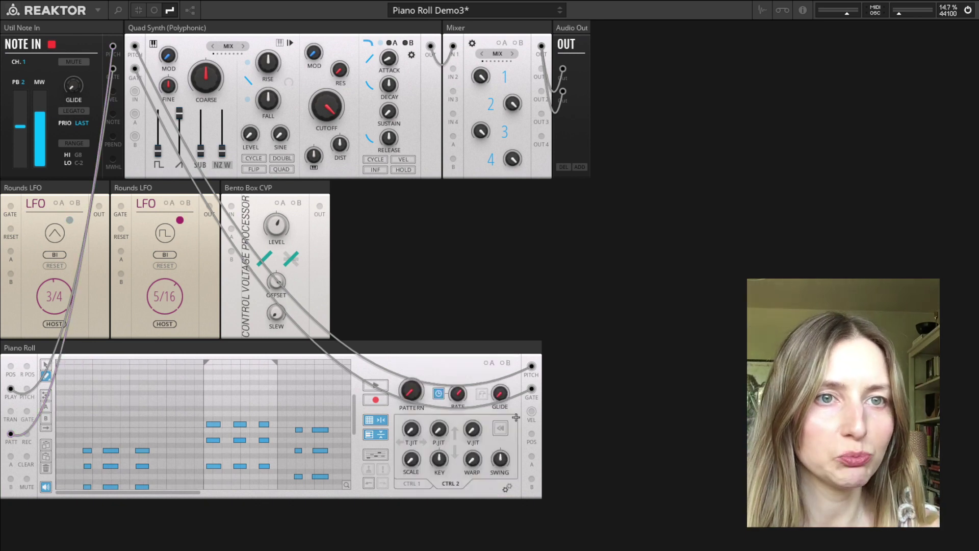
pyautogui.click(489, 362)
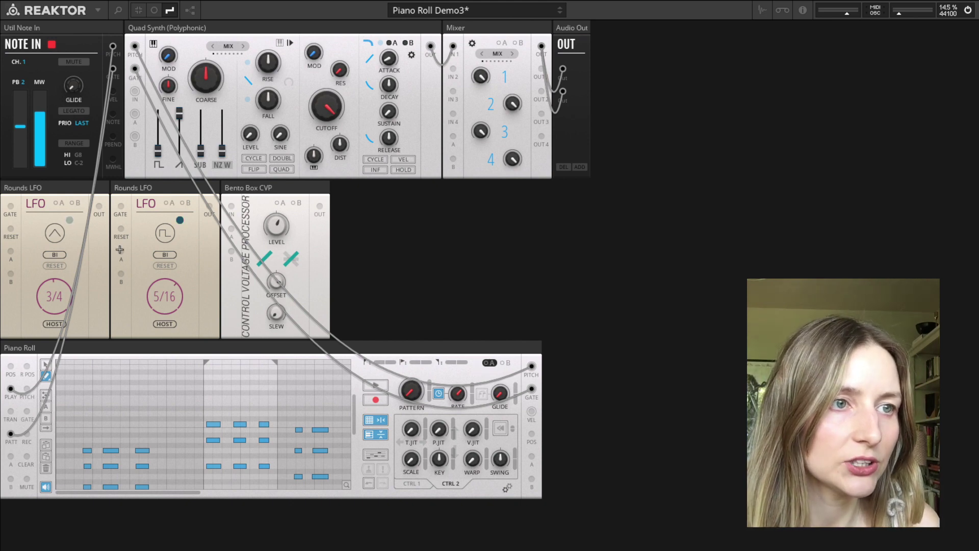
# Step: Patch the first Rounds LFO OUT into the Piano Roll A input, then play and stop
pyautogui.moveTo(99, 206); pyautogui.dragTo(10, 456)
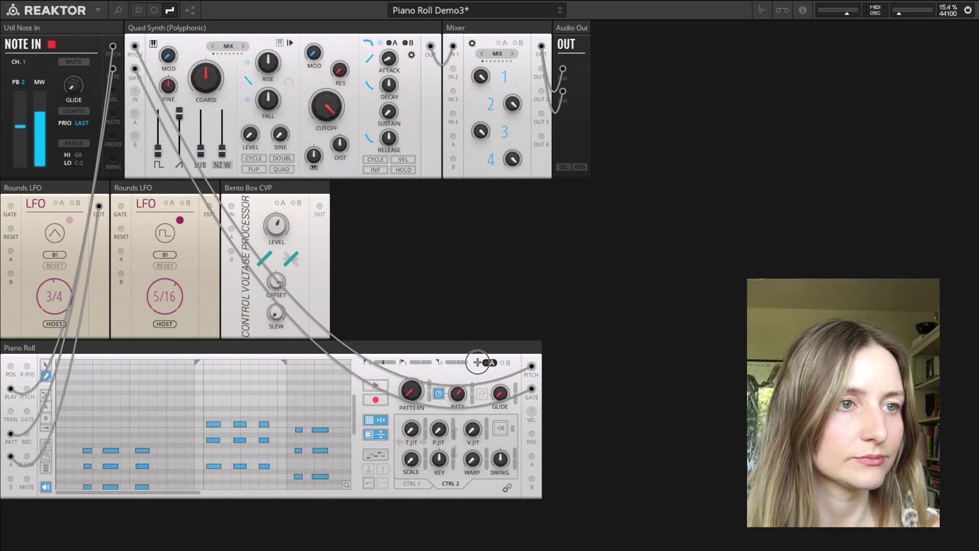
pyautogui.click(380, 385)
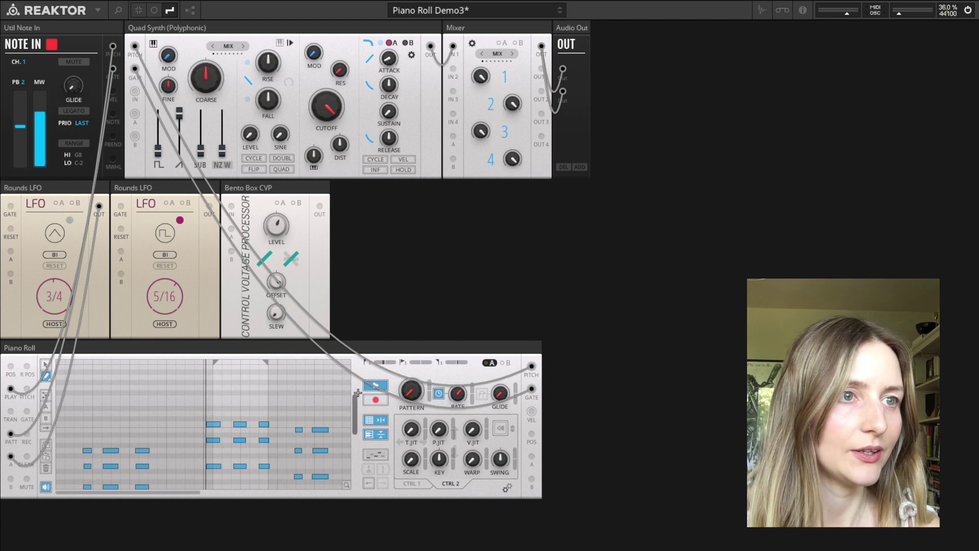
pyautogui.press('space')
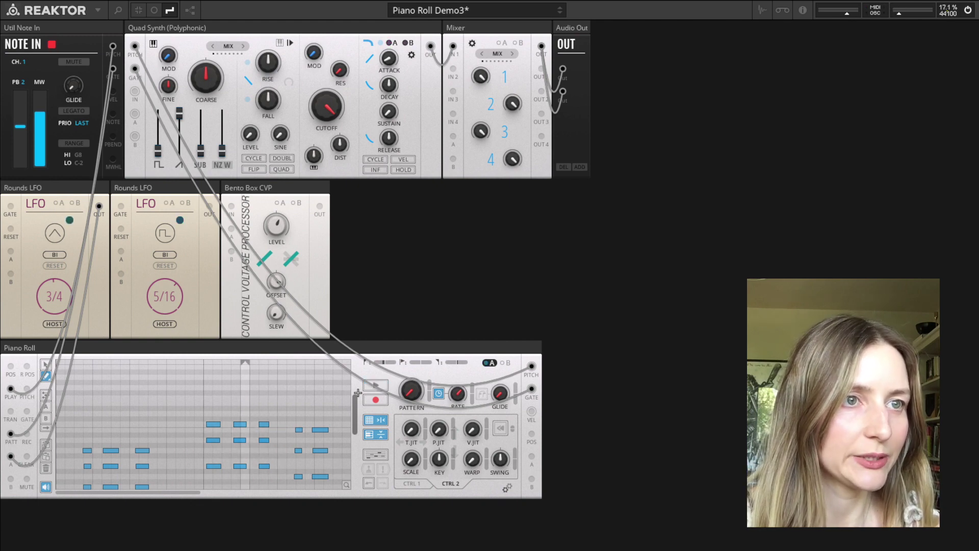
# Step: Switch the Piano Roll play mode from LOOP to SYNC
pyautogui.click(506, 487)
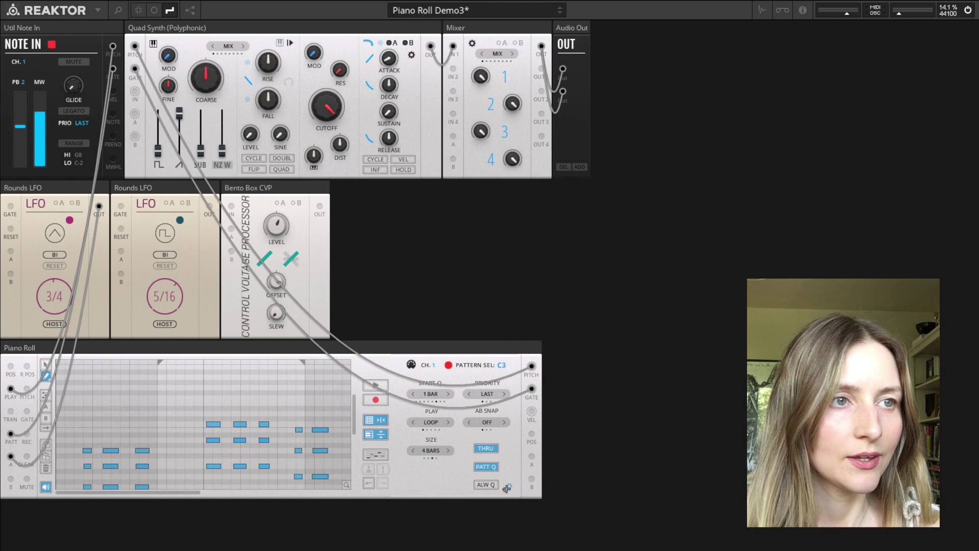
pyautogui.click(449, 423)
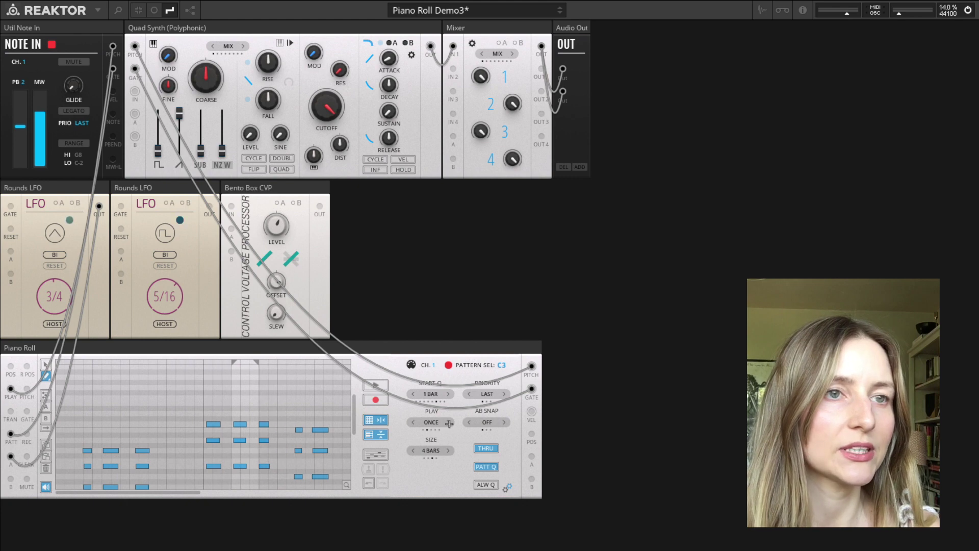
pyautogui.click(449, 423)
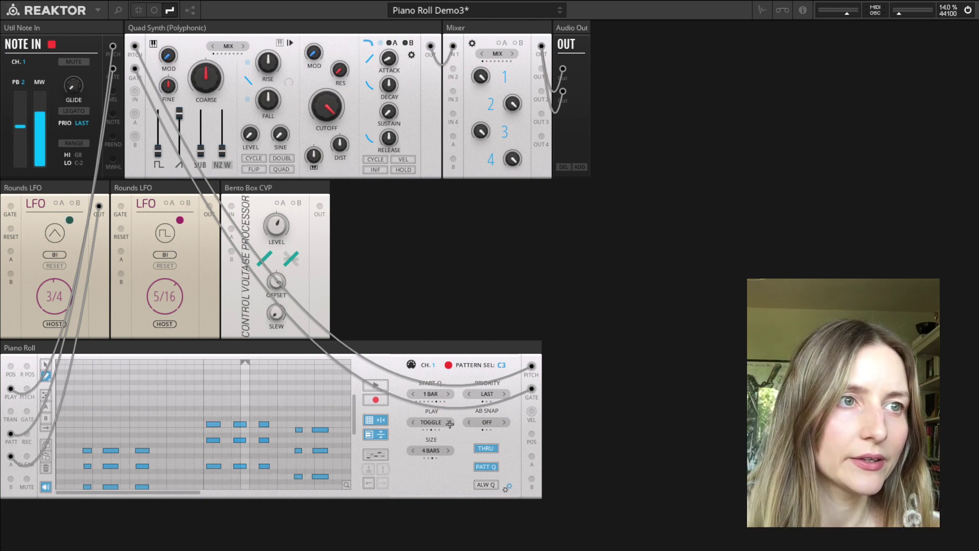
pyautogui.click(449, 422)
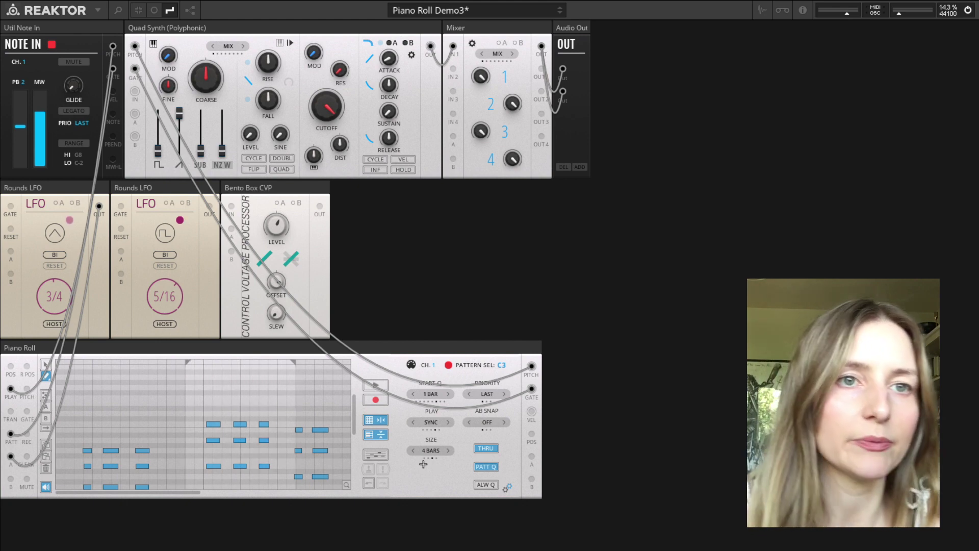
# Step: Set the pattern size to 8 BARS, zoom the grid out to fit, and return to the knob page
pyautogui.click(412, 451)
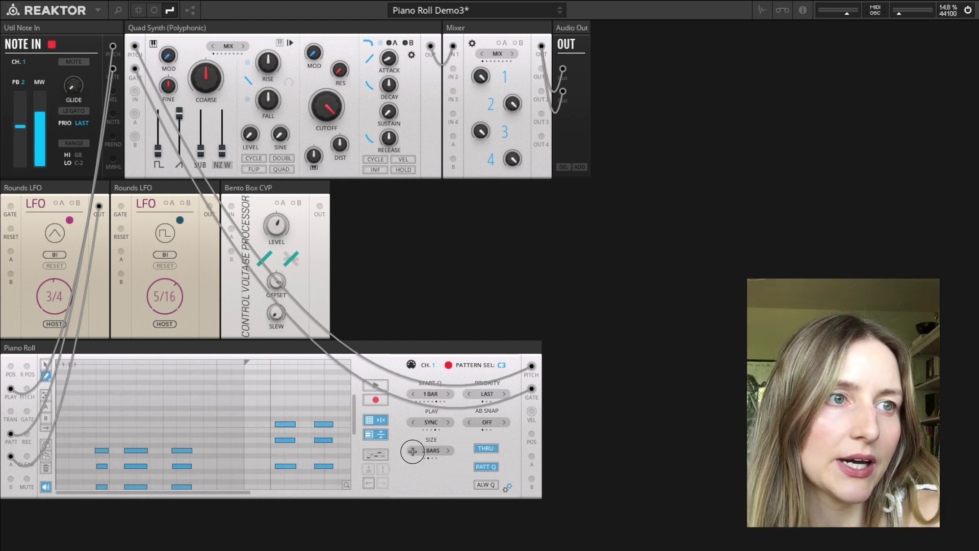
pyautogui.click(452, 451)
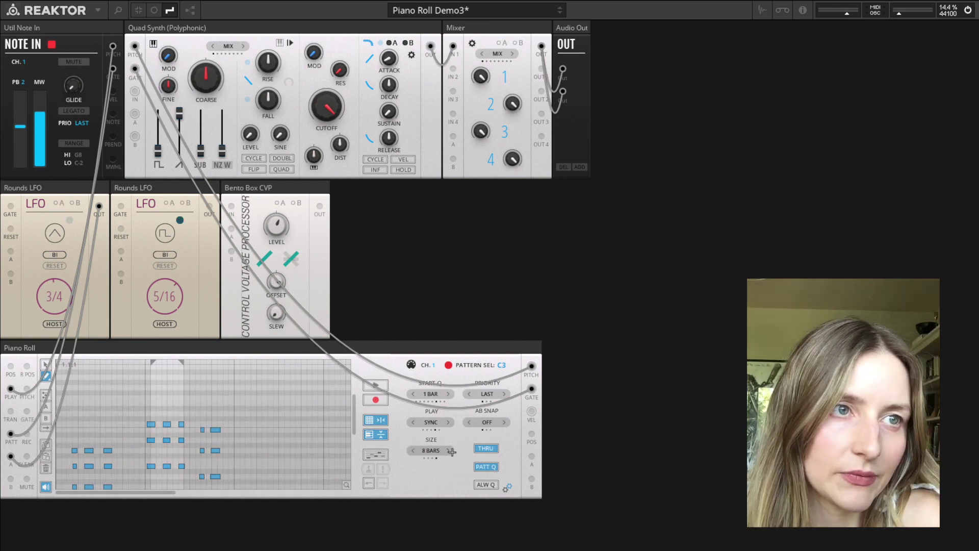
pyautogui.moveTo(350, 484); pyautogui.dragTo(338, 550)
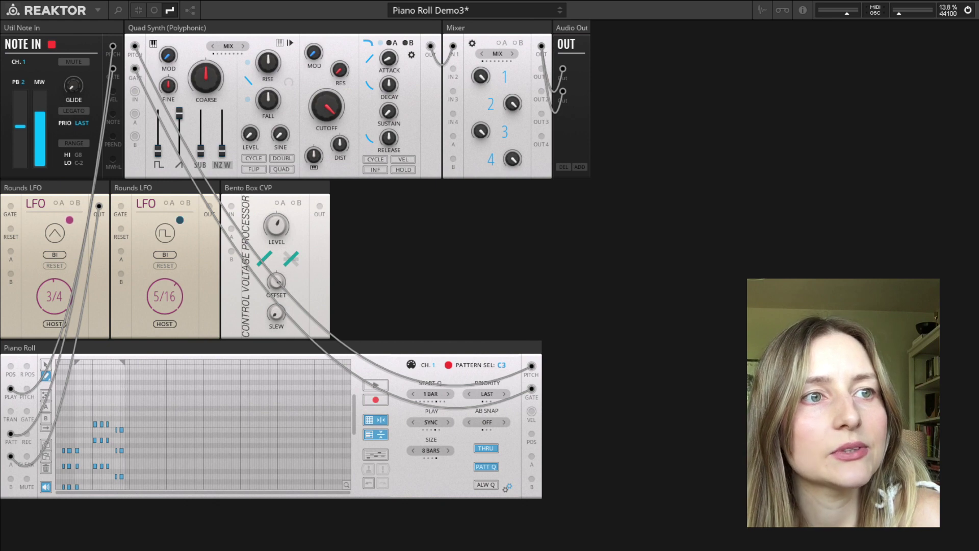
pyautogui.click(506, 486)
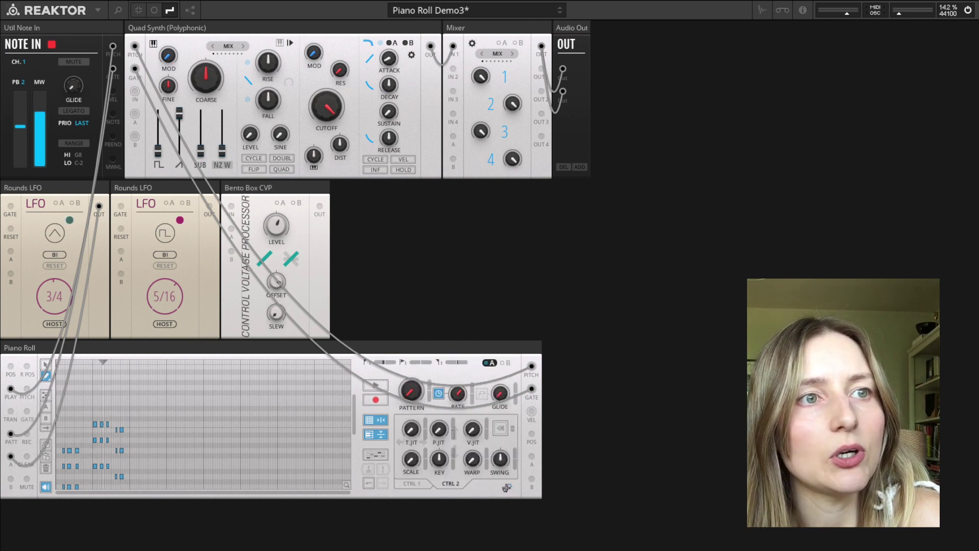
# Step: Clear the pattern, arm the Piano Roll and start recording notes
pyautogui.click(45, 468)
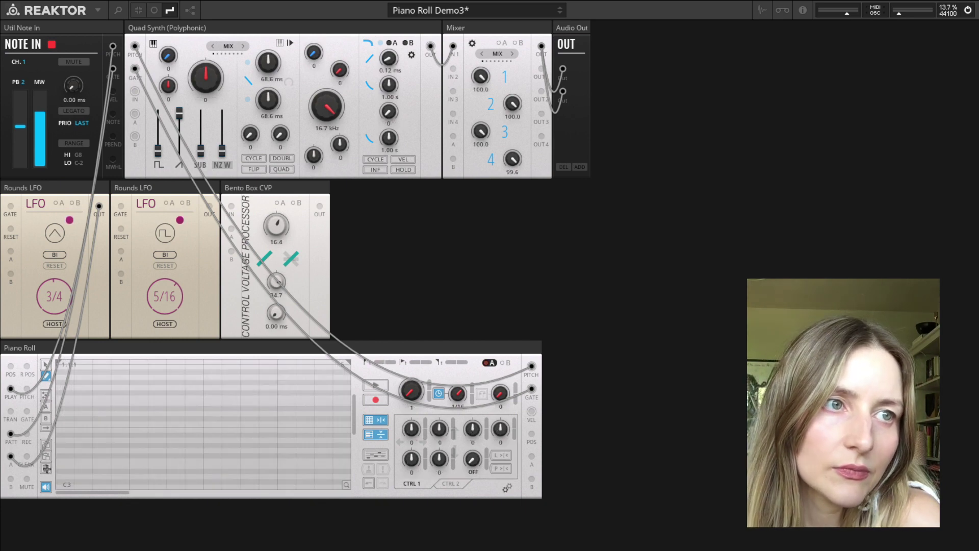
pyautogui.moveTo(18, 457); pyautogui.dragTo(9, 393)
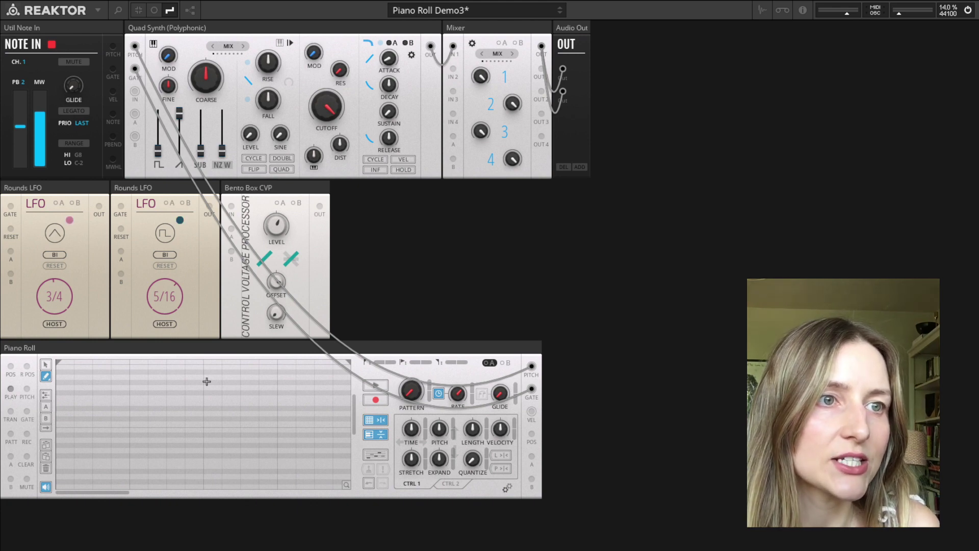
pyautogui.click(375, 399)
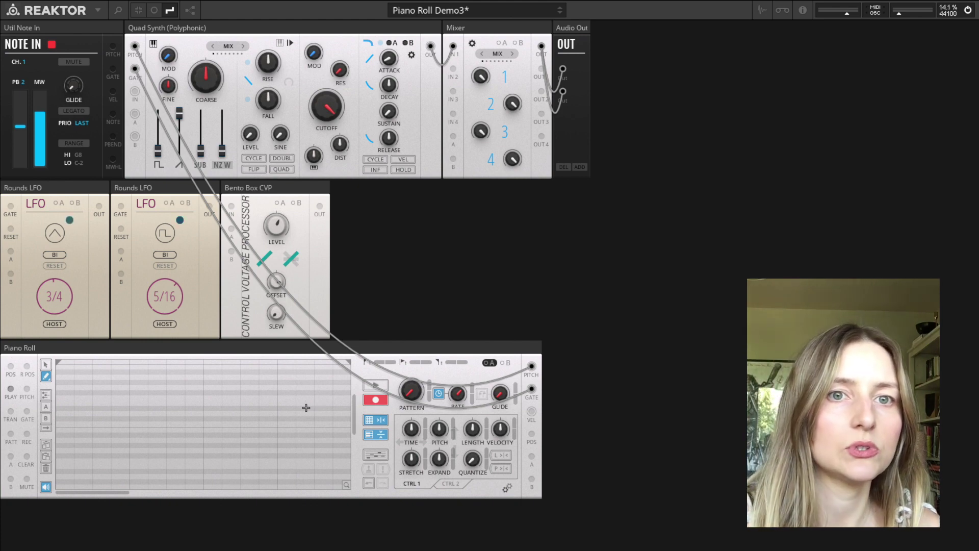
pyautogui.press('space')
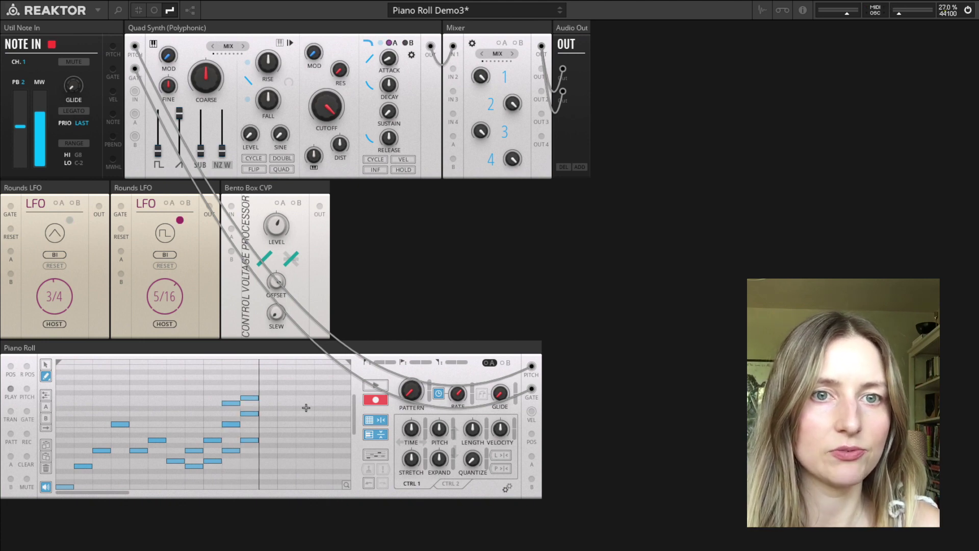
# Step: Move the Piano Roll playhead and clear all recorded notes again
pyautogui.click(295, 392)
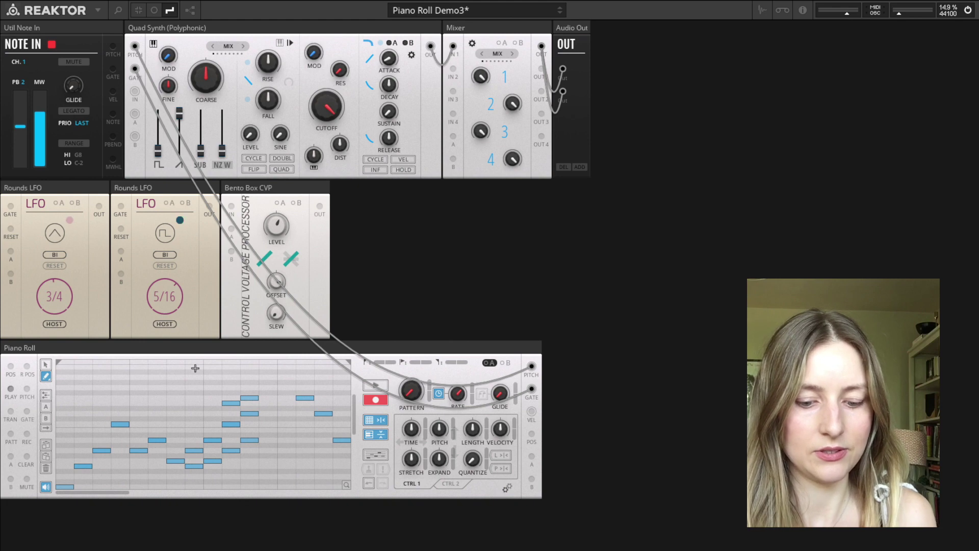
pyautogui.click(170, 377)
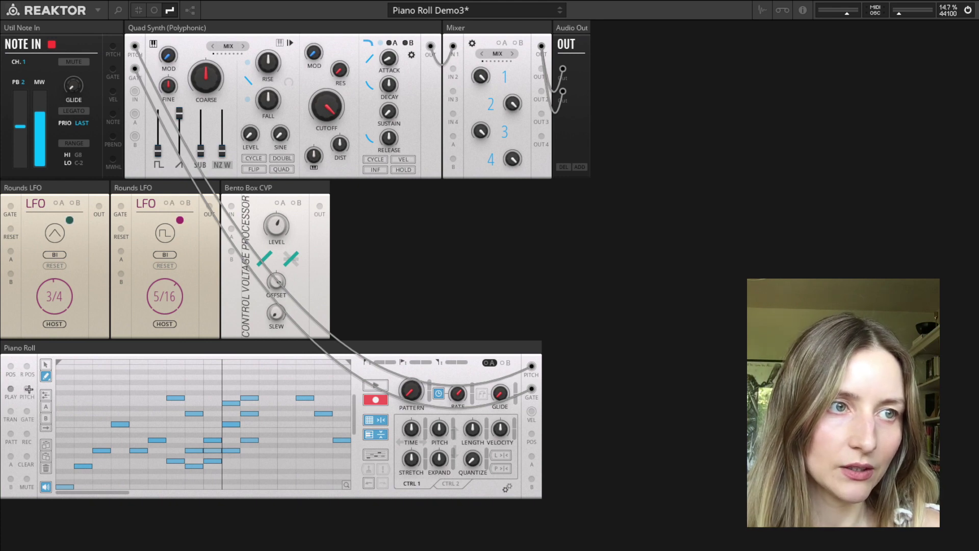
pyautogui.click(45, 468)
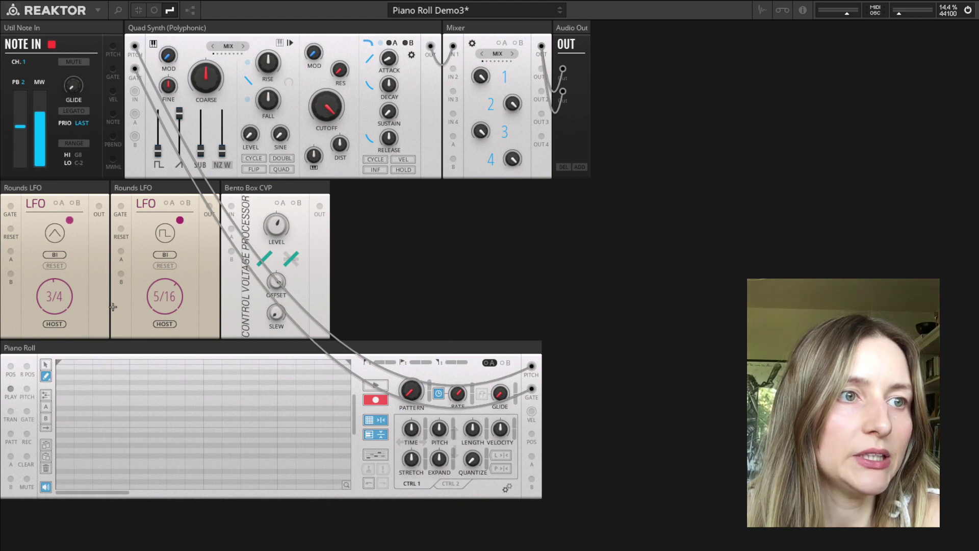
# Step: Zoom the Piano Roll out and cable Note In MWHL into the Piano Roll PITCH input
pyautogui.moveTo(347, 483)
pyautogui.mouseDown()
pyautogui.moveTo(343, 529)
pyautogui.moveTo(339, 514)
pyautogui.mouseUp()
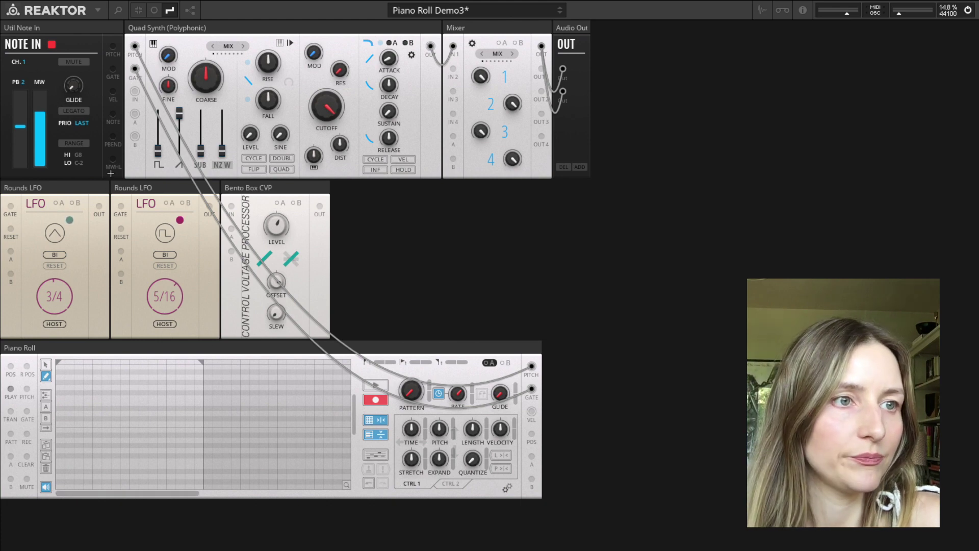
pyautogui.moveTo(113, 160); pyautogui.dragTo(26, 389)
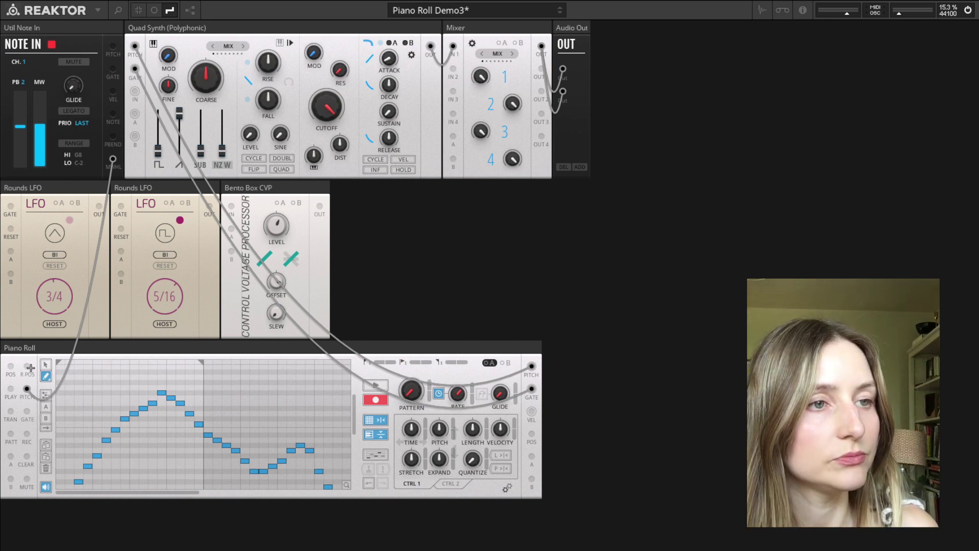
# Step: Add a Multi-Breakpoint Oscillator block to the rack
pyautogui.doubleClick(441, 240)
pyautogui.press('Down')
pyautogui.press('Down')
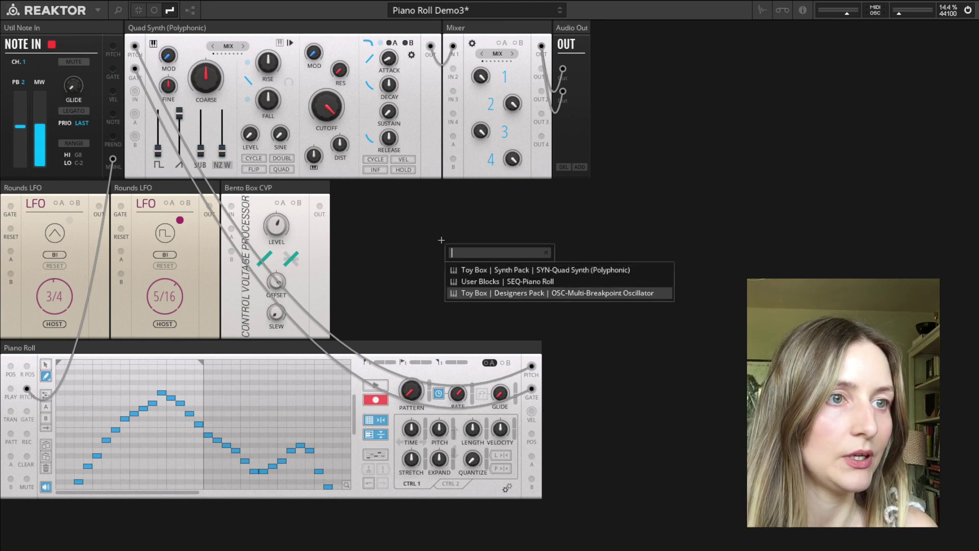
pyautogui.press('Return')
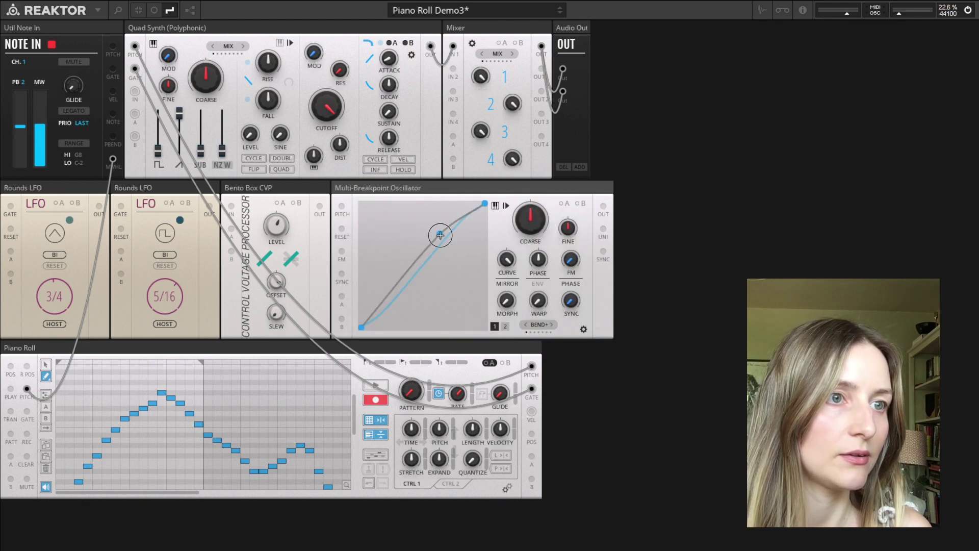
# Step: Reshape the oscillator's breakpoint curve and turn MIRROR off
pyautogui.click(399, 254)
pyautogui.moveTo(399, 254); pyautogui.dragTo(391, 279)
pyautogui.click(445, 245)
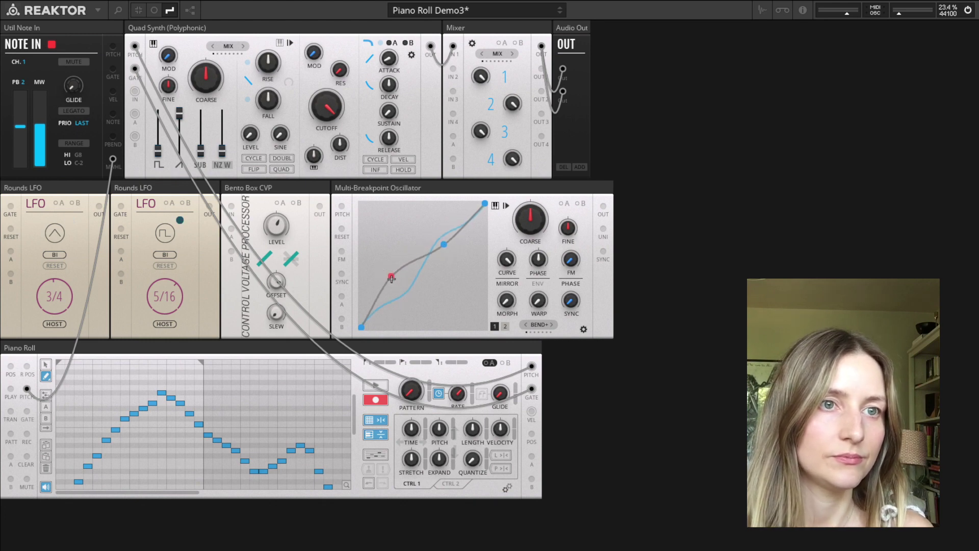
pyautogui.doubleClick(447, 247)
pyautogui.click(457, 248)
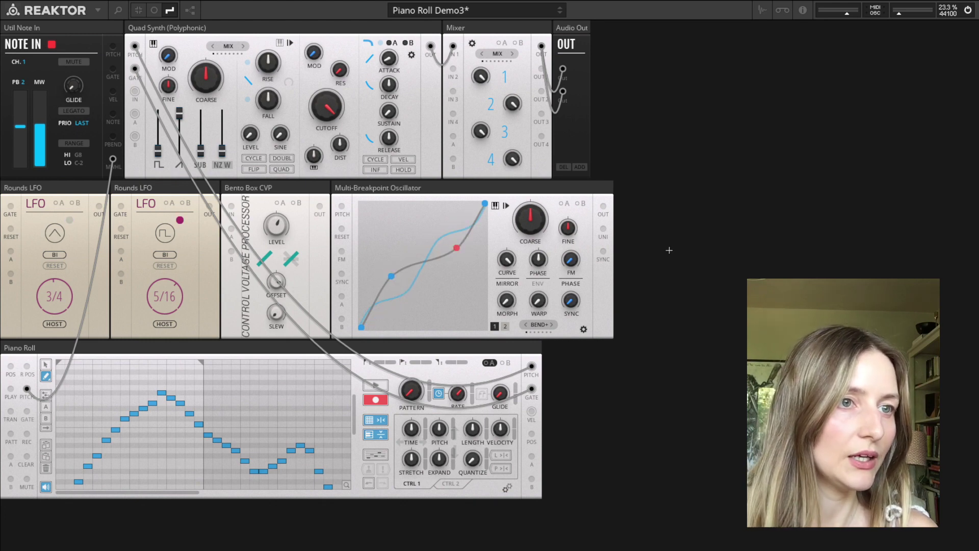
pyautogui.click(511, 284)
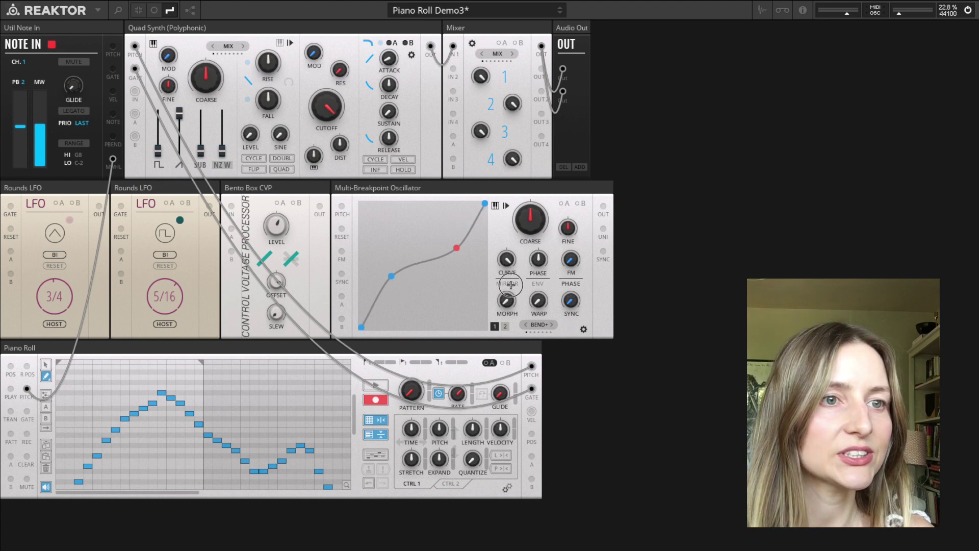
pyautogui.click(583, 329)
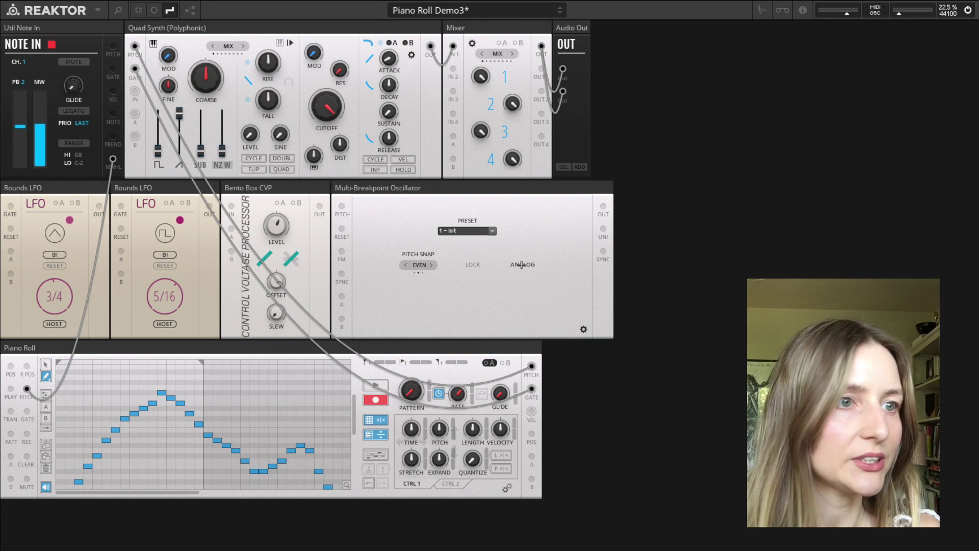
pyautogui.click(584, 329)
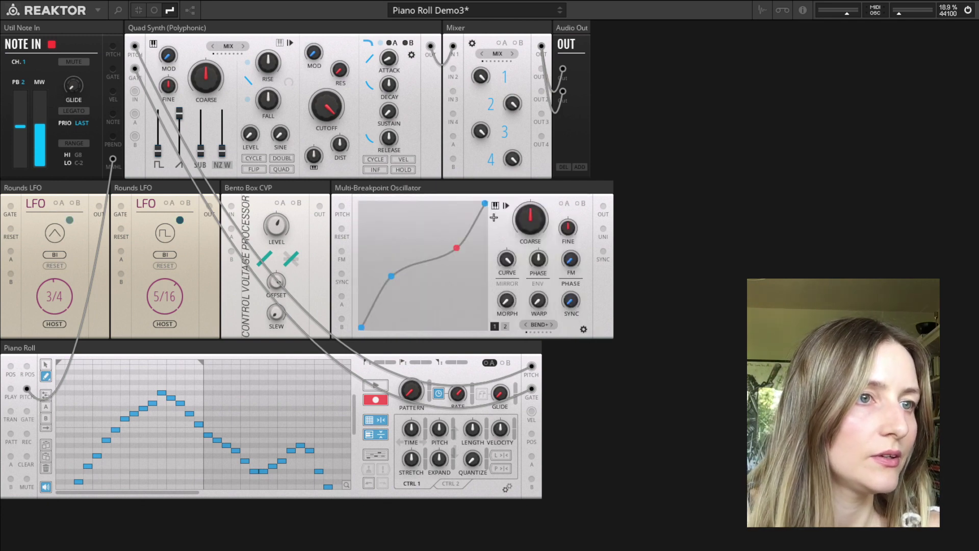
# Step: Set the oscillator rate to 0.18 Hz and patch its UNI output into the Piano Roll
pyautogui.click(495, 206)
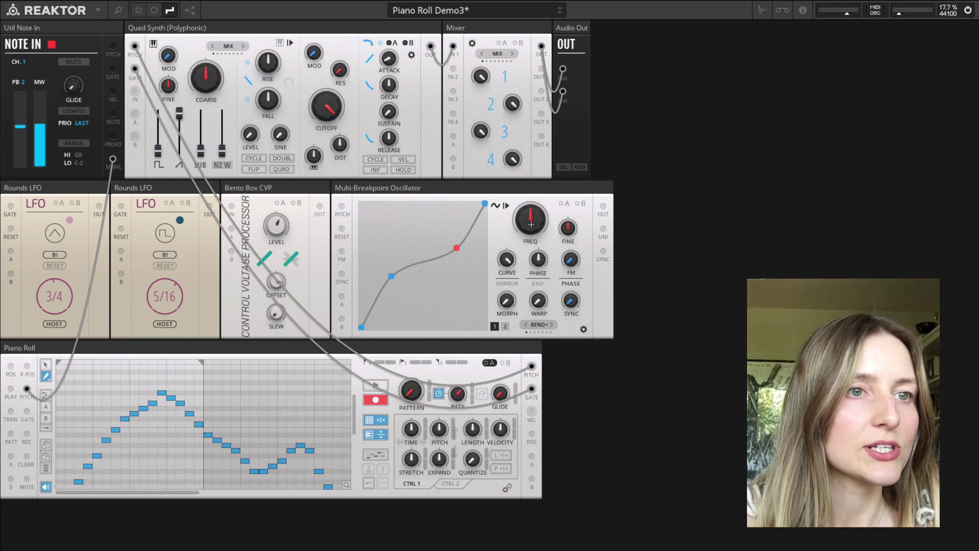
pyautogui.moveTo(531, 224); pyautogui.dragTo(506, 345)
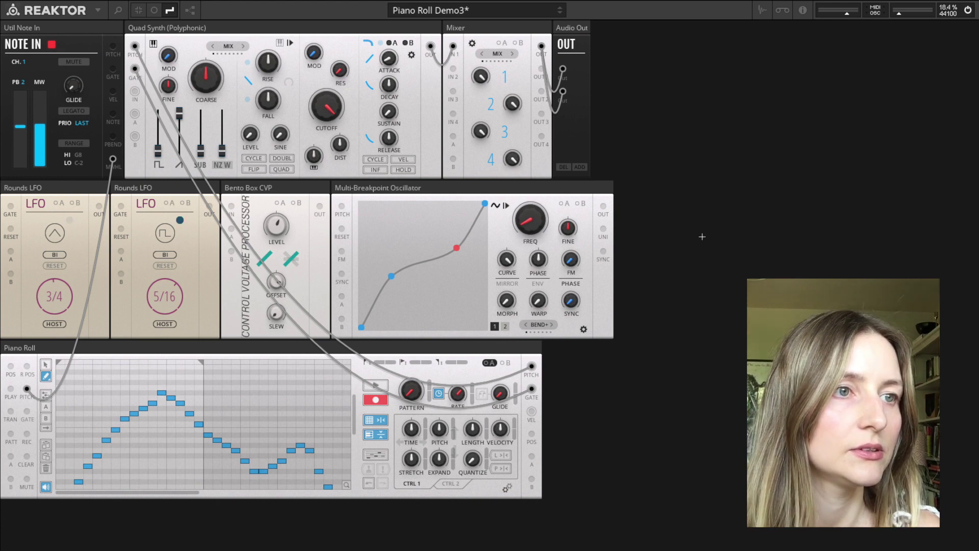
pyautogui.moveTo(599, 226); pyautogui.dragTo(28, 367)
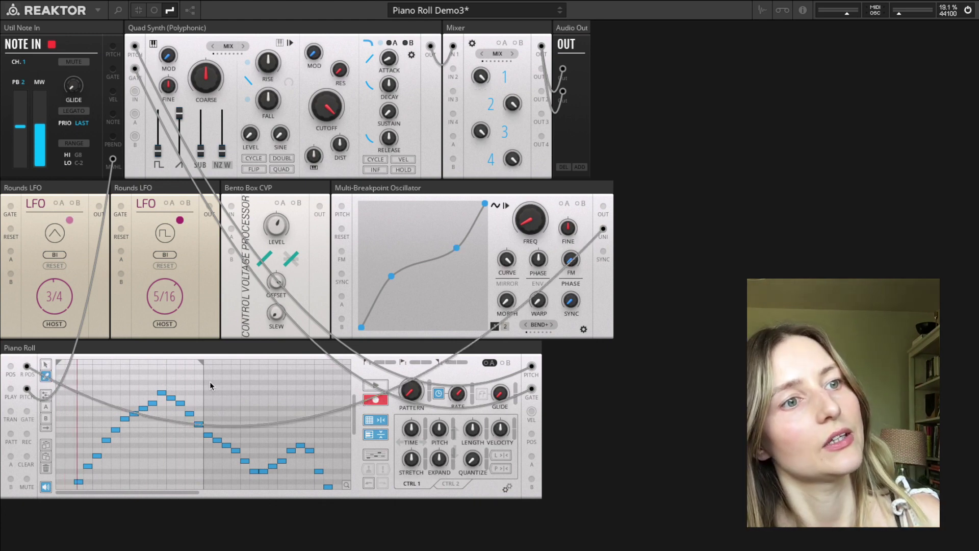
# Step: Extend the loop across the grid and cable the two LFOs into Piano Roll PITCH and GATE
pyautogui.moveTo(202, 364); pyautogui.dragTo(348, 363)
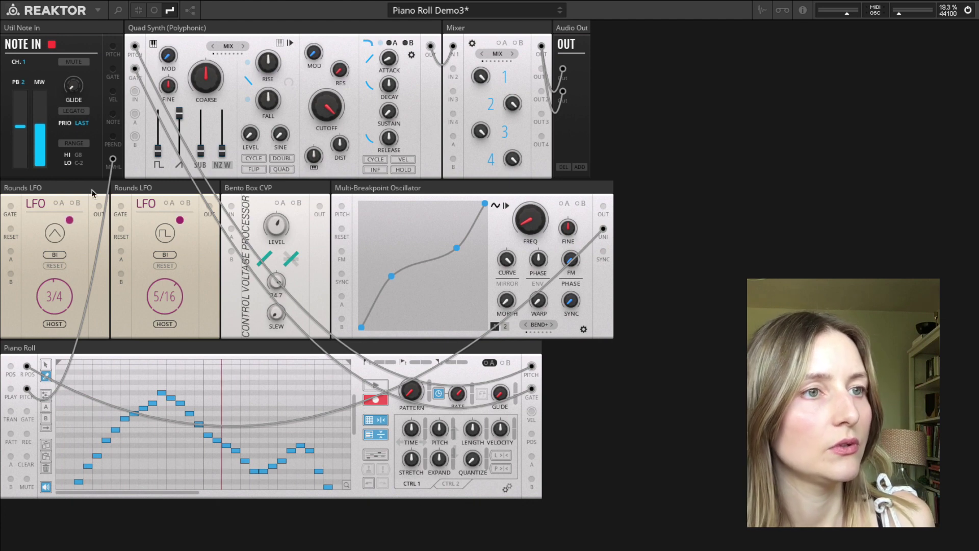
pyautogui.moveTo(98, 207); pyautogui.dragTo(26, 389)
pyautogui.moveTo(209, 206); pyautogui.dragTo(27, 412)
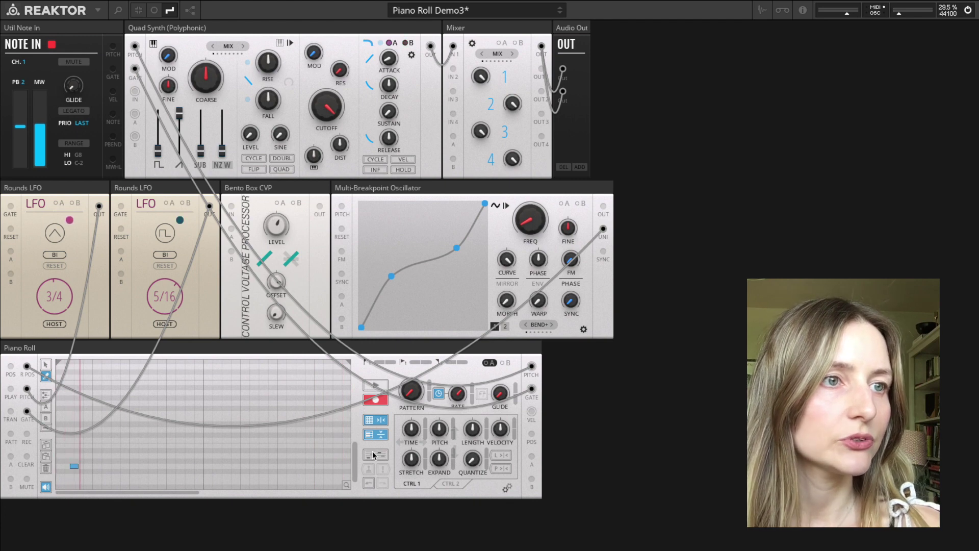
pyautogui.moveTo(353, 461); pyautogui.dragTo(351, 464)
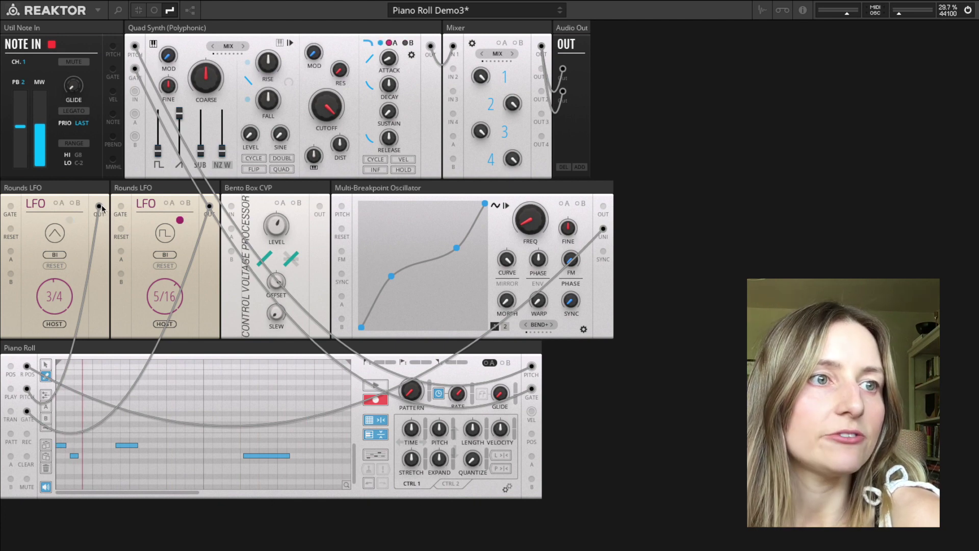
# Step: Feed the first LFO into the second LFO's reset and through the Bento Box CVP, make it unipolar, and clear notes
pyautogui.moveTo(99, 206); pyautogui.dragTo(232, 207)
pyautogui.moveTo(320, 206); pyautogui.dragTo(28, 390)
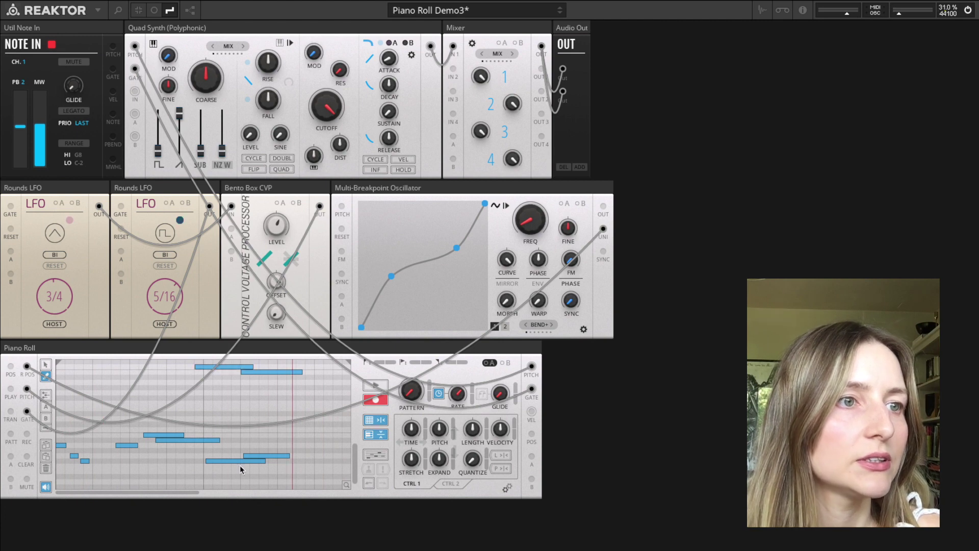
pyautogui.moveTo(355, 448); pyautogui.dragTo(355, 447)
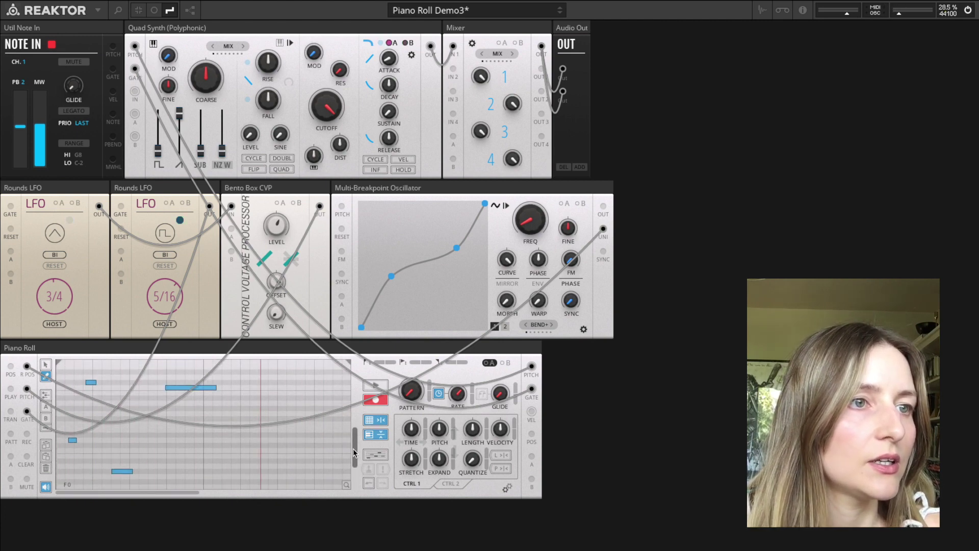
pyautogui.click(56, 255)
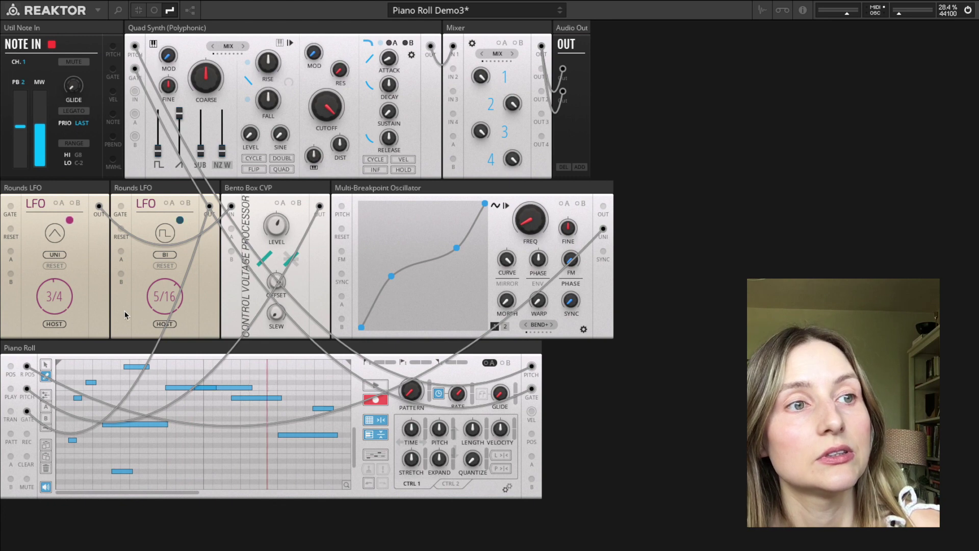
pyautogui.click(46, 469)
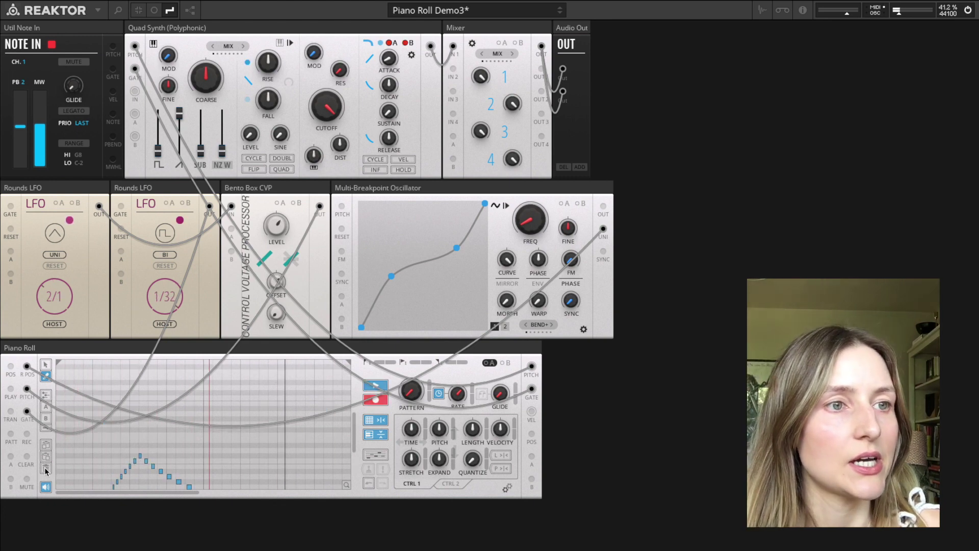
# Step: Clear the Piano Roll and raise the Bento Box CVP offset to 4.2 while new notes record
pyautogui.moveTo(355, 432); pyautogui.dragTo(356, 441)
pyautogui.moveTo(280, 223); pyautogui.dragTo(282, 221)
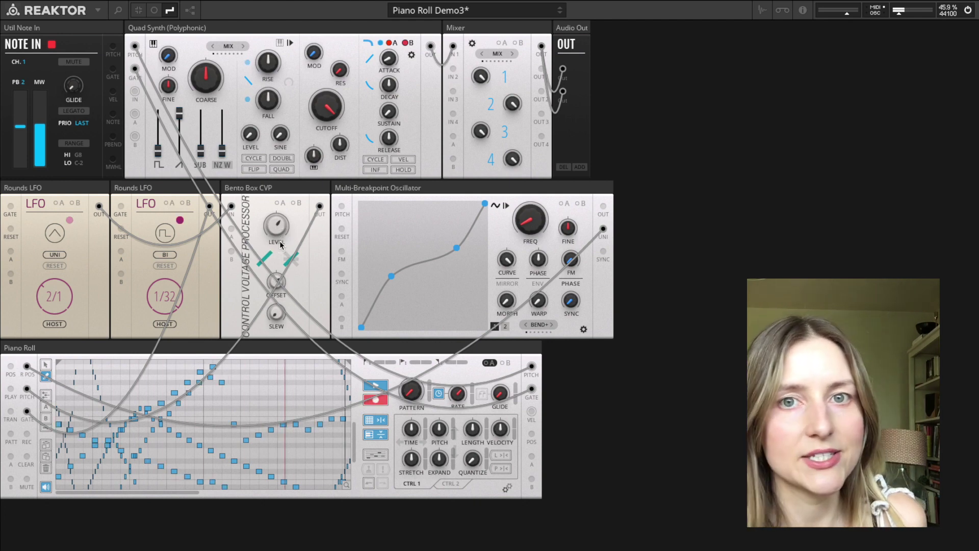
pyautogui.click(45, 468)
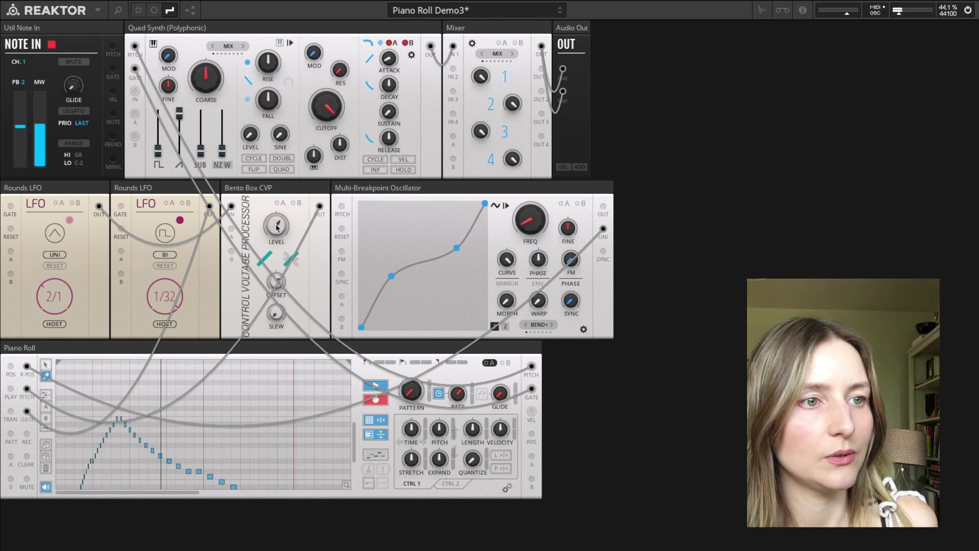
pyautogui.moveTo(276, 282)
pyautogui.mouseDown()
pyautogui.moveTo(278, 268)
pyautogui.moveTo(271, 306)
pyautogui.moveTo(274, 269)
pyautogui.mouseUp()
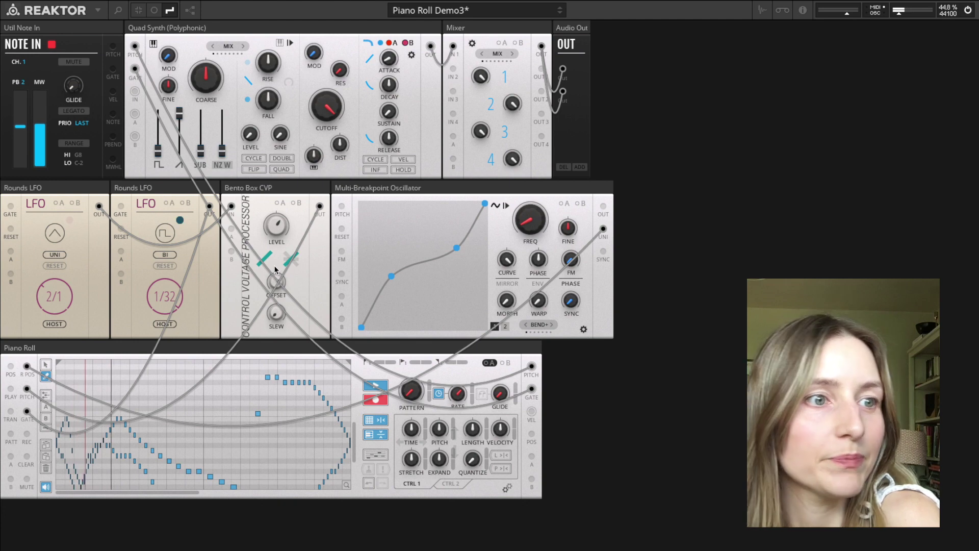